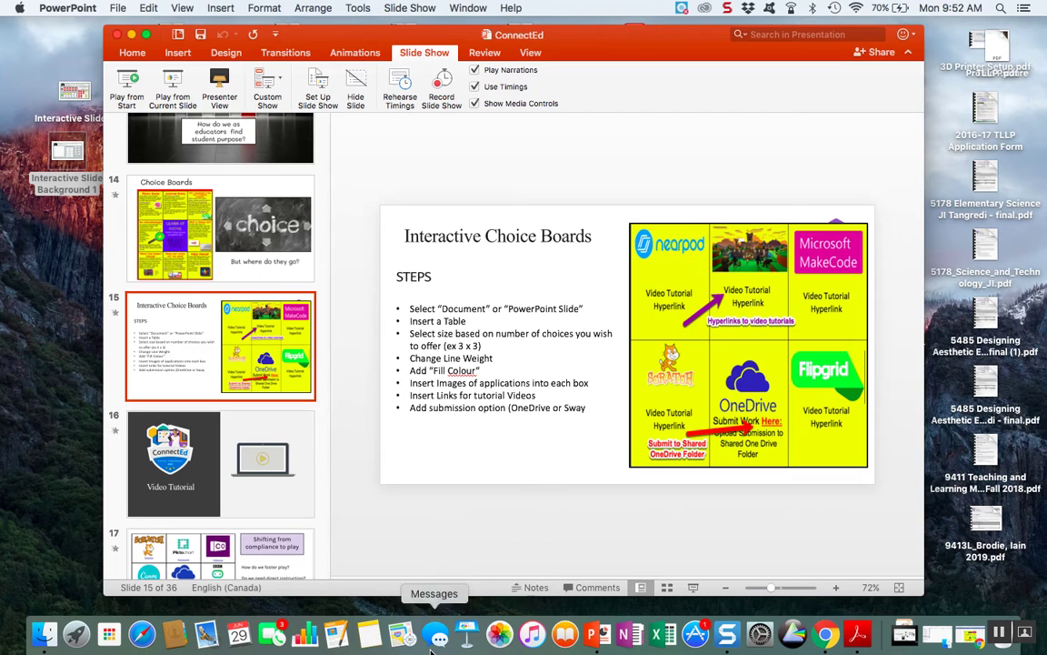
left_click(826, 634)
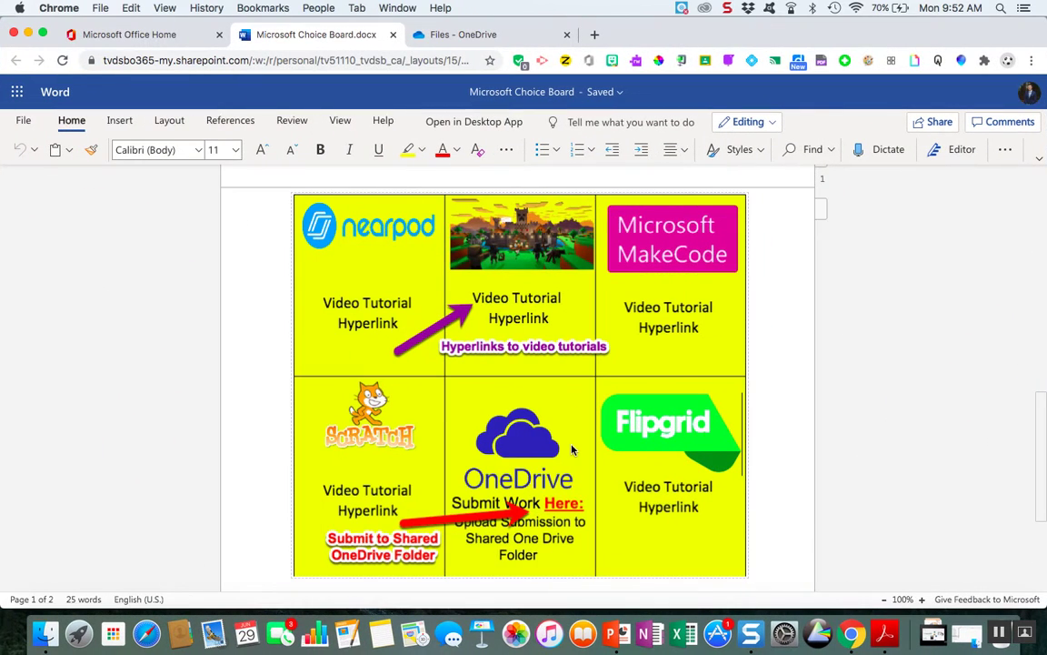
scroll(572, 449, "up", 1)
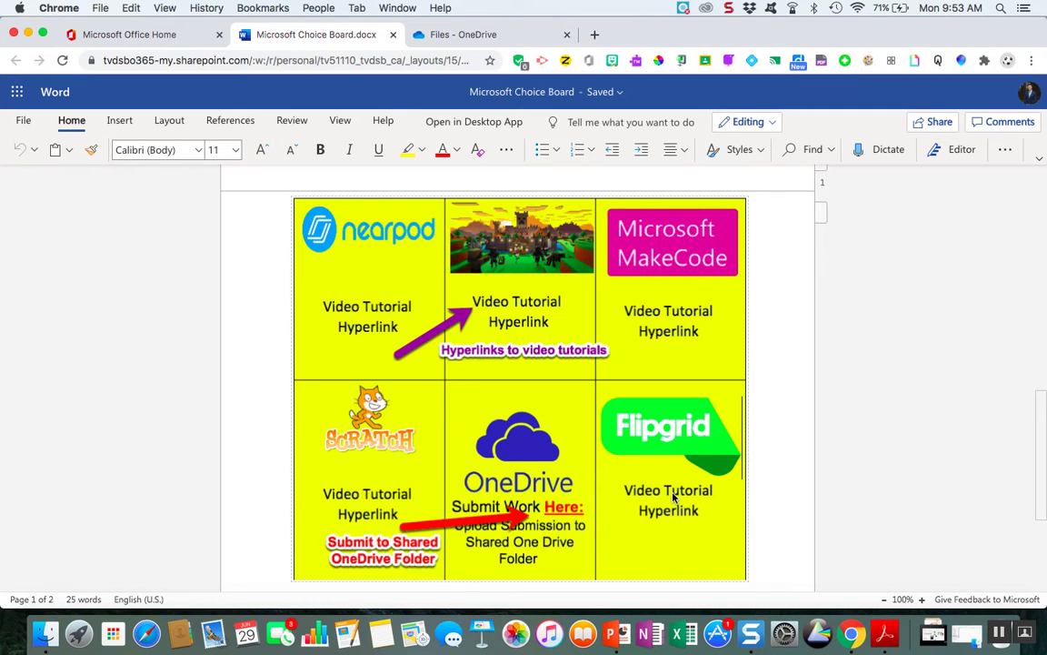
scroll(673, 496, "up", 2)
scroll(673, 497, "down", 3)
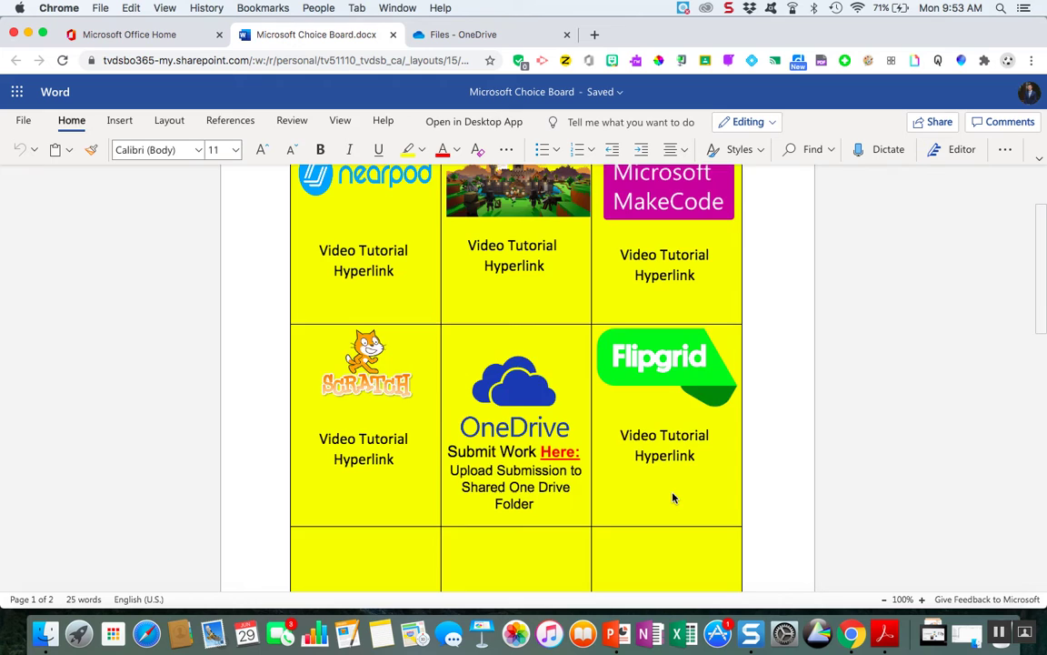
scroll(673, 497, "up", 3)
scroll(673, 495, "down", 3)
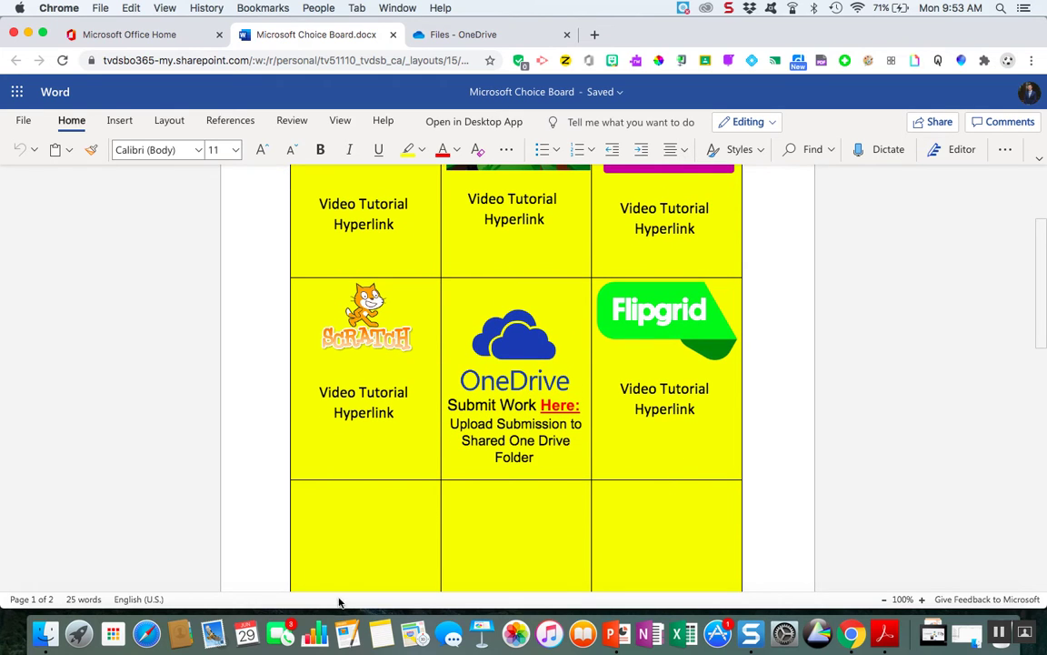
scroll(566, 570, "up", 5)
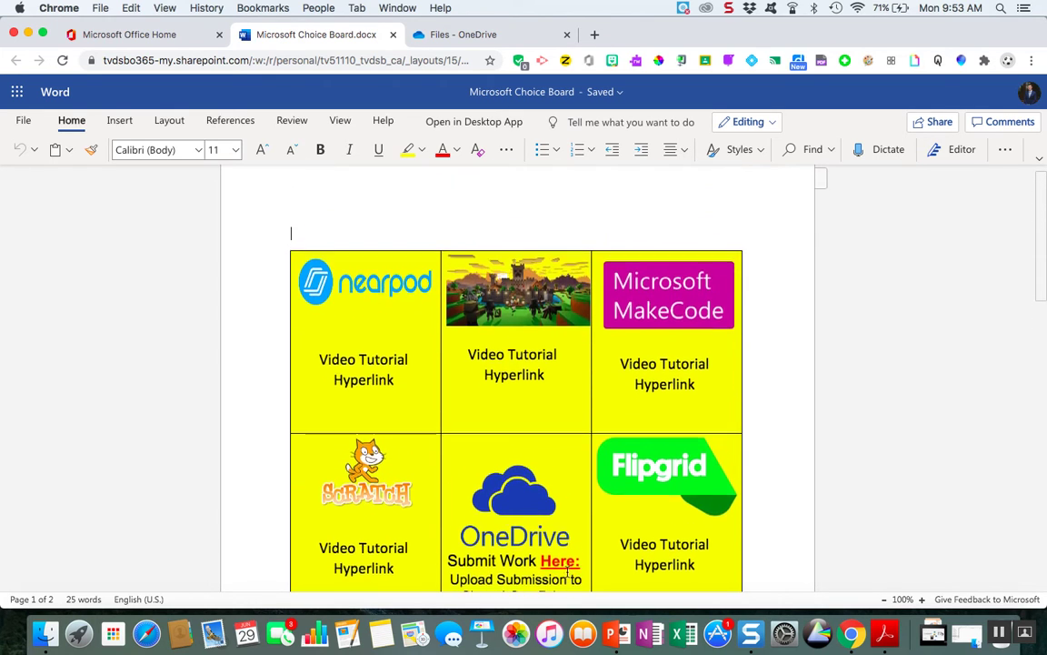
scroll(568, 570, "down", 8)
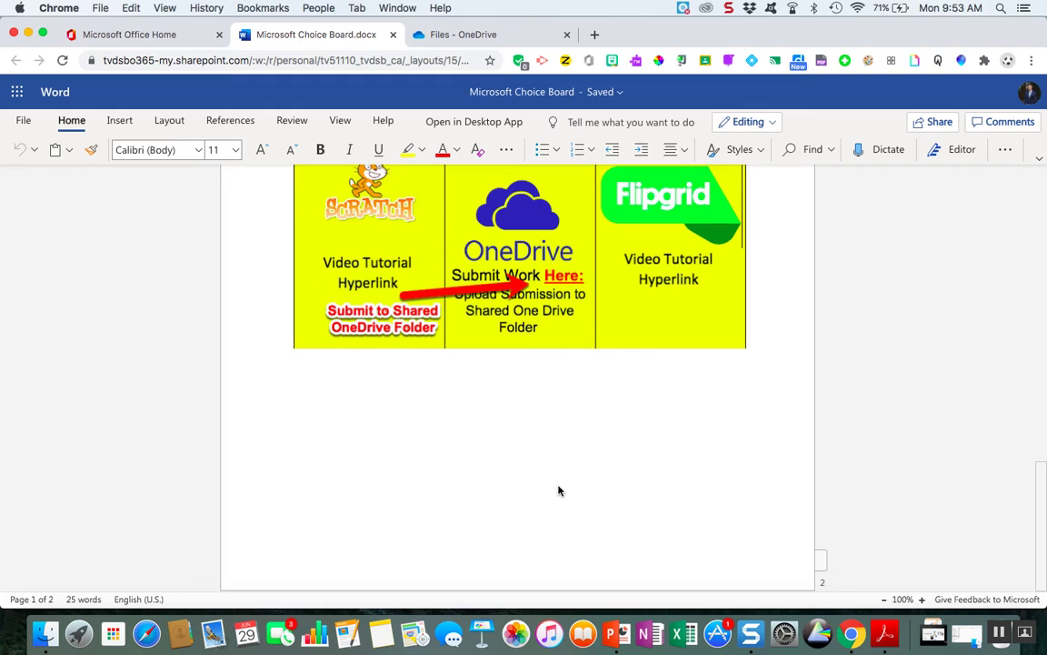
Step: Add blank lines below the existing choice board until a new page starts
left_click(559, 488)
key("Return")
key("Return")
key("Return")
key("Return")
key("Return")
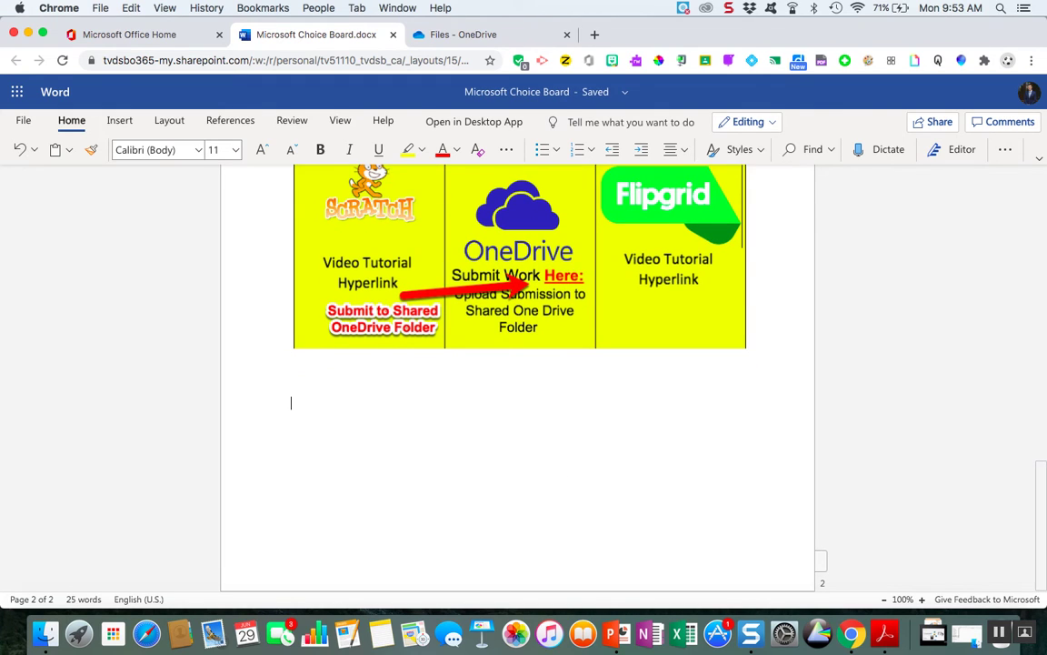
key("Return")
key("Return")
key("Return")
key("Return")
key("Return")
key("Return")
key("Return")
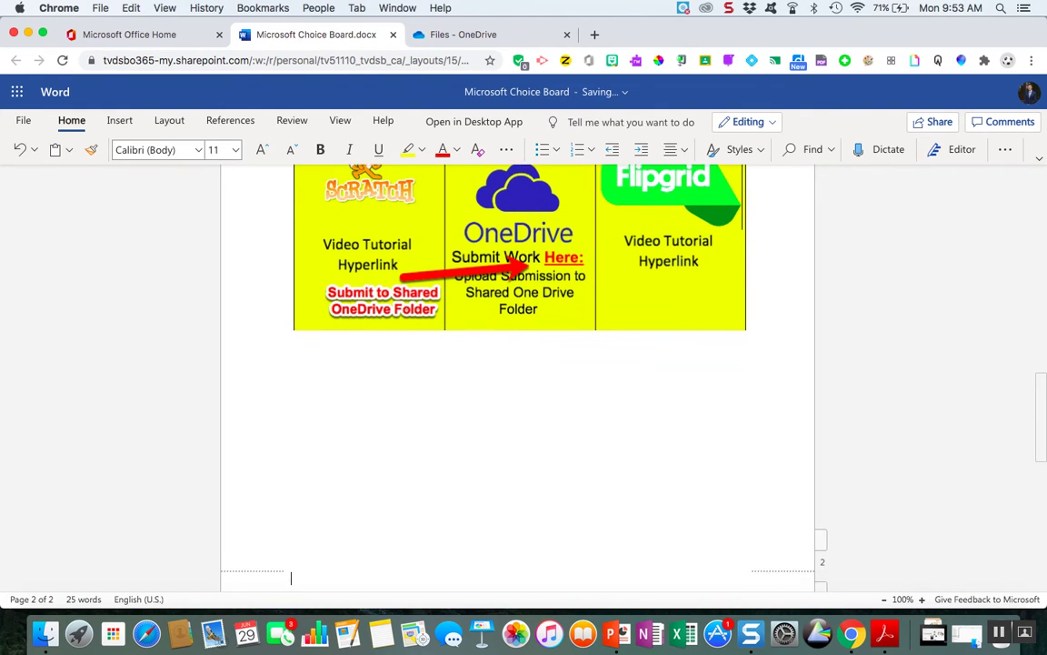
key("Return")
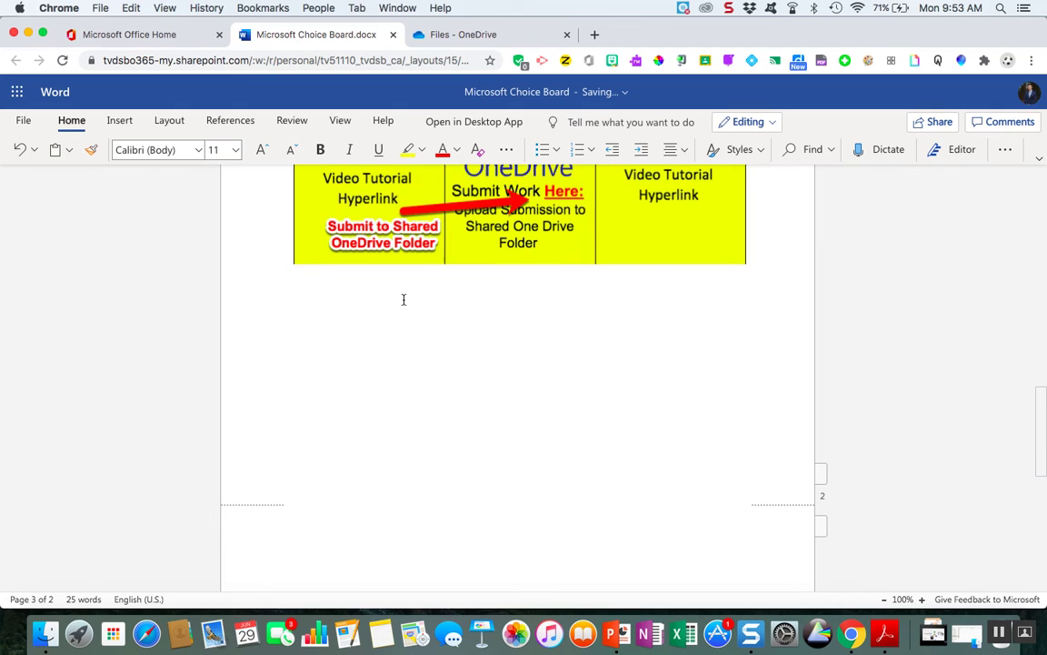
Step: Insert an empty 3x3 table on the new page
left_click(118, 126)
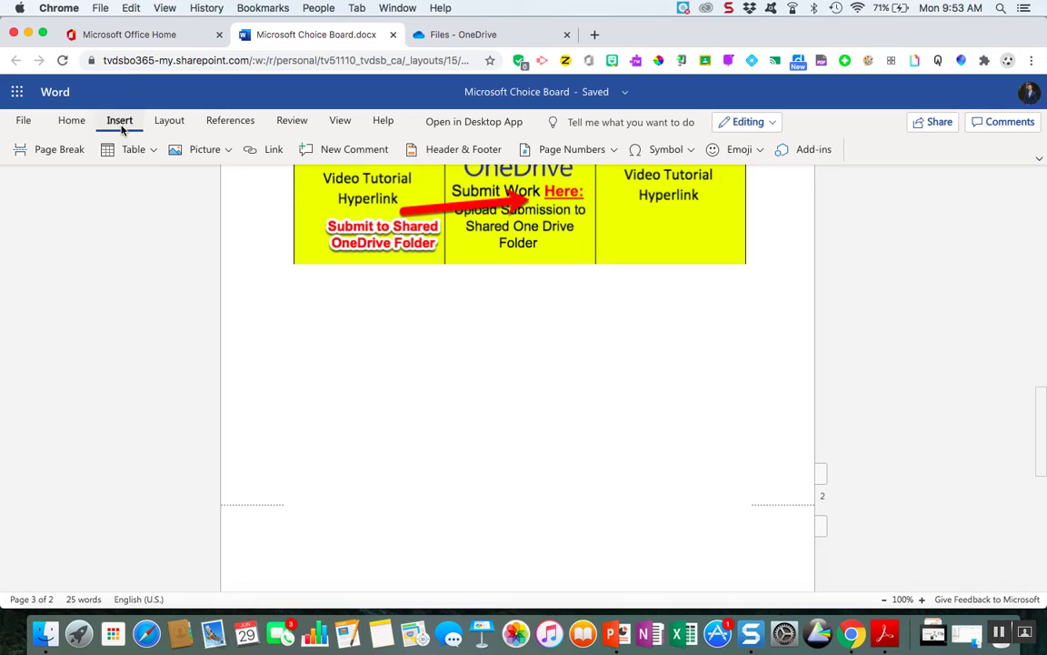
left_click(145, 152)
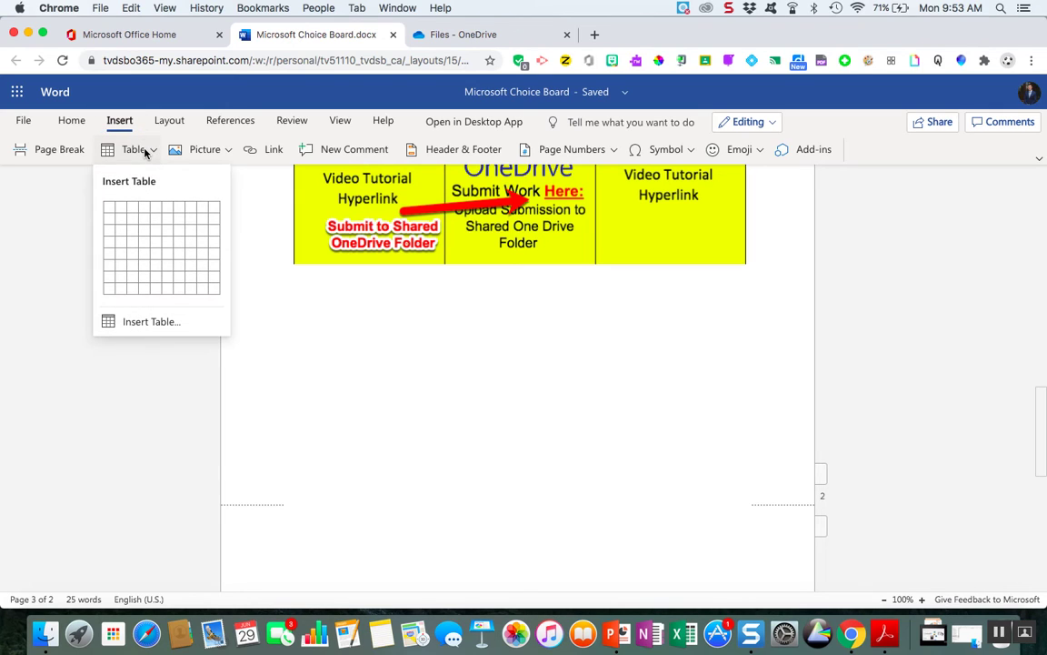
left_click(130, 233)
scroll(378, 459, "down", 5)
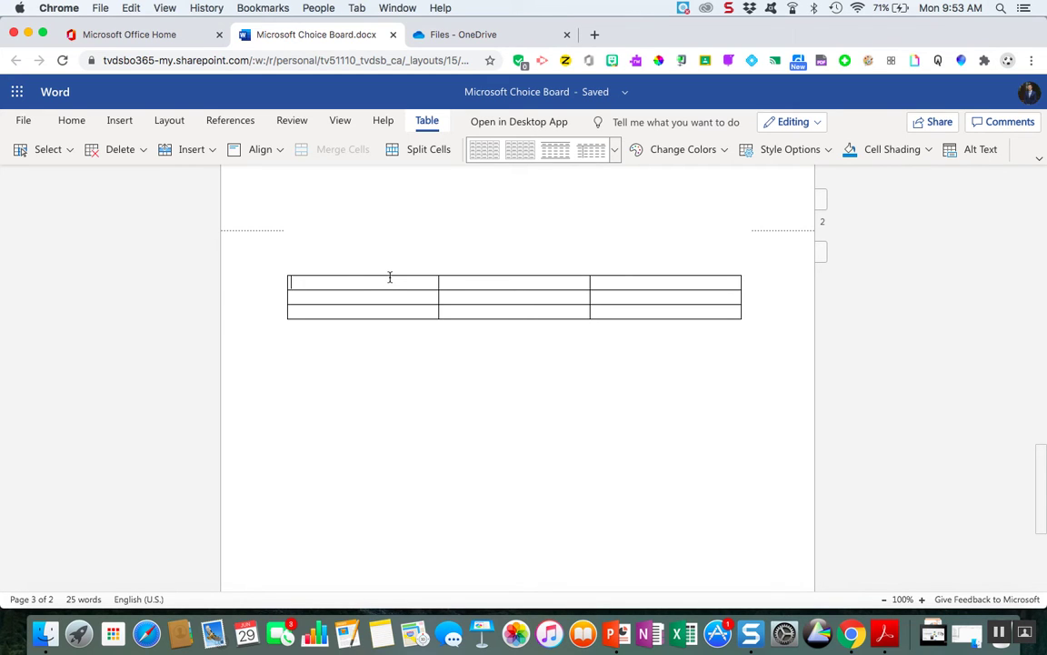
Step: Add two empty paragraphs above the table and type Nearpod in the first cell, with an extra line
key("Return")
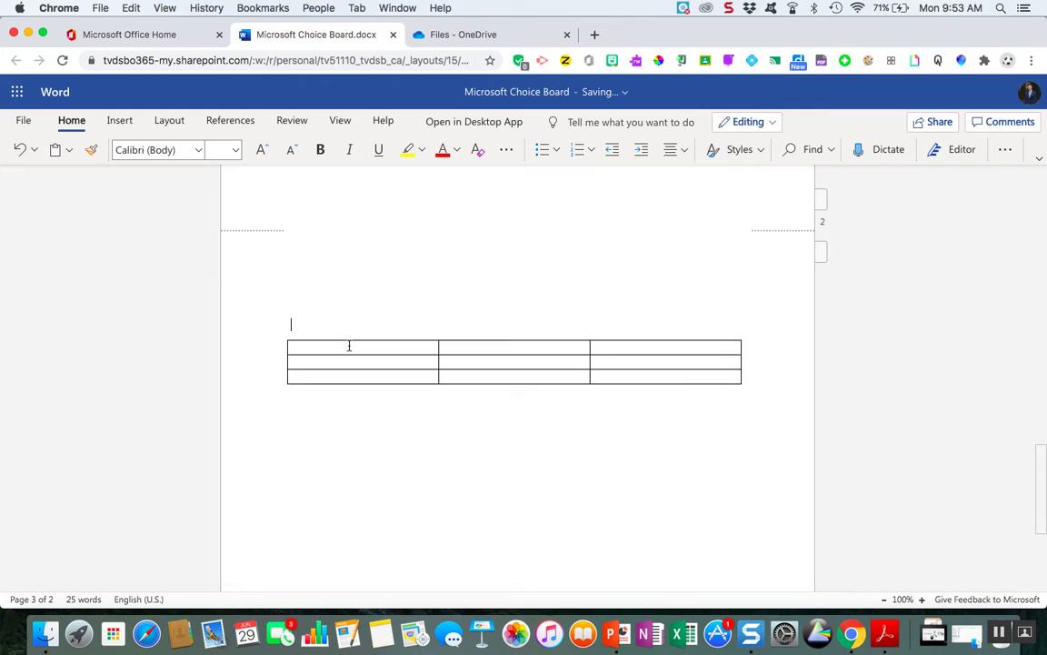
key("Return")
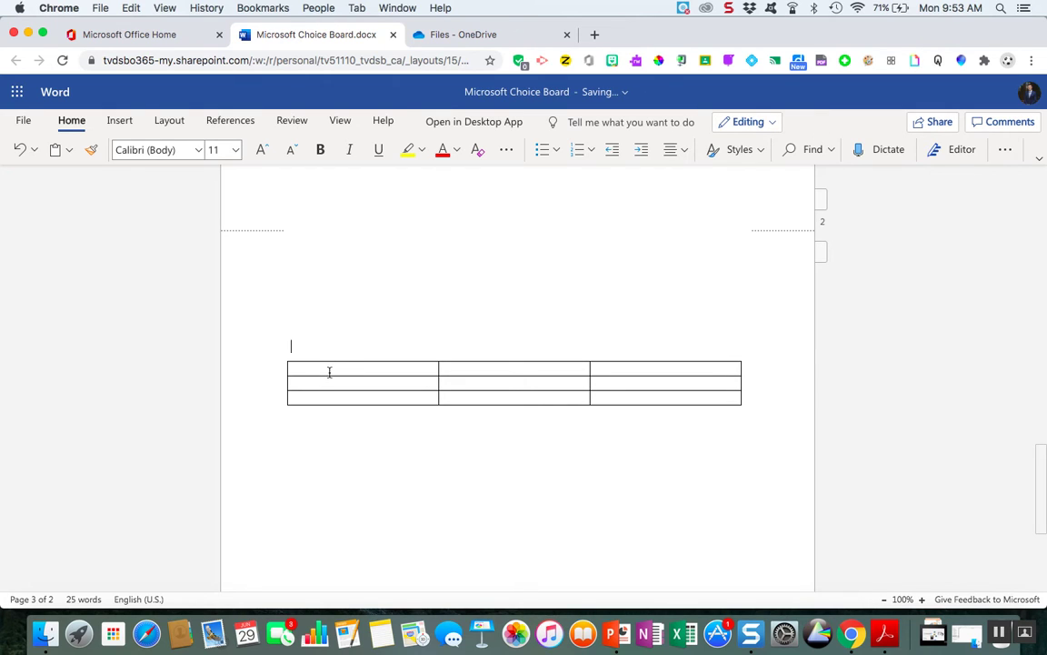
left_click(330, 370)
type("Nearpod")
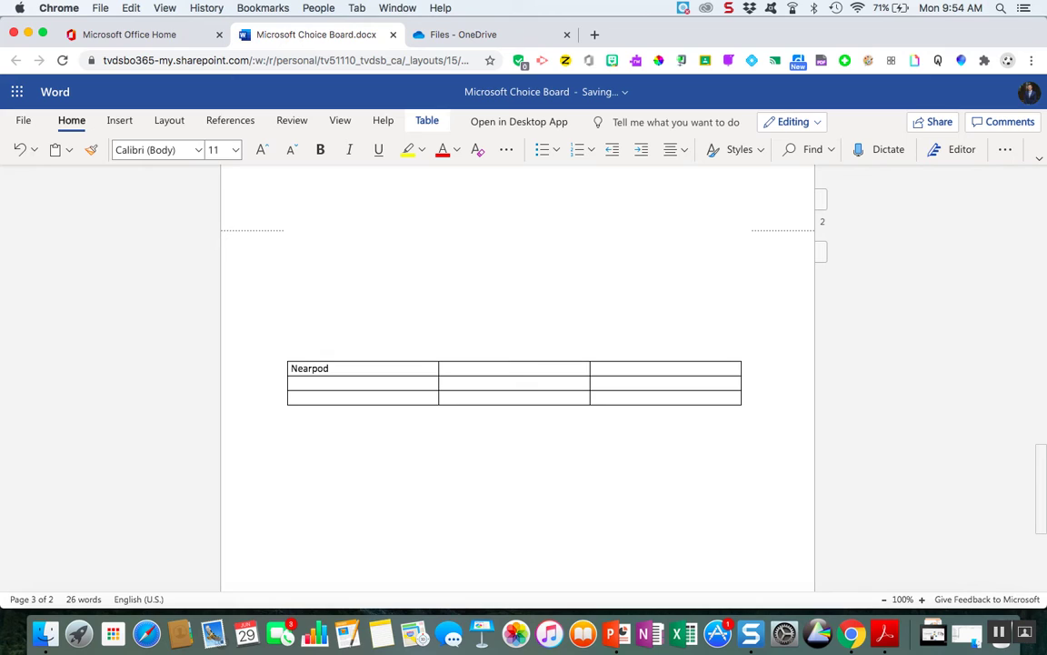
key("Return")
key("Return")
key("Return")
key("Return")
key("Return")
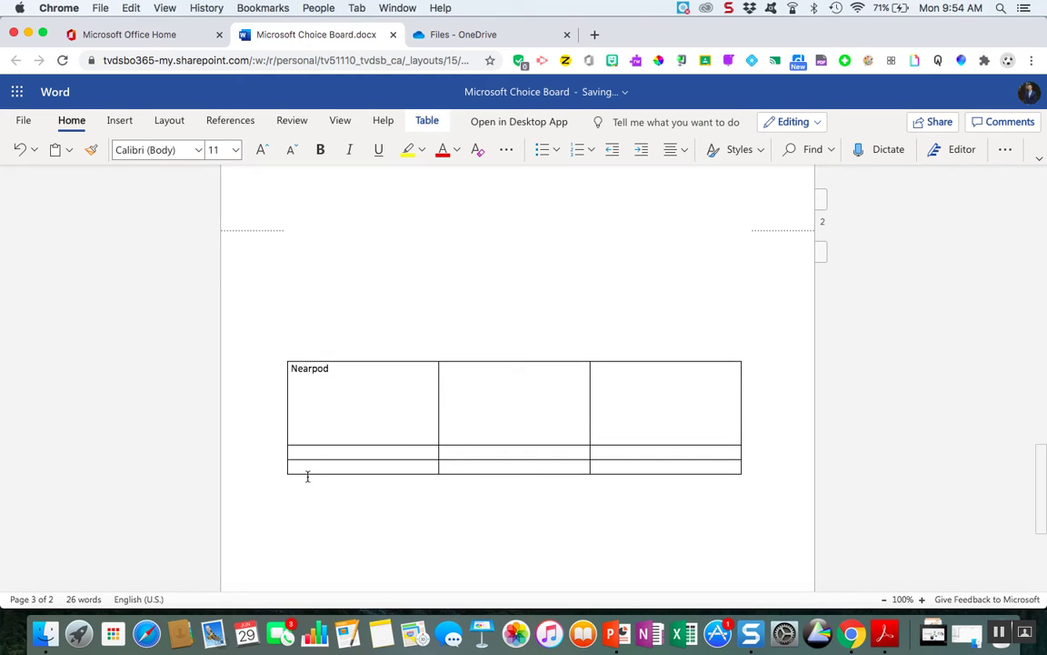
Step: Type Minecraft EDU and MakeCode into the second and third first-column cells
left_click(309, 456)
type("Minecraft EDU")
left_click(316, 465)
type("MakeCode")
Step: Add blank lines after Minecraft EDU and MakeCode to make those rows taller
left_click(360, 452)
key("Return")
key("Return")
key("Return")
key("Return")
key("Return")
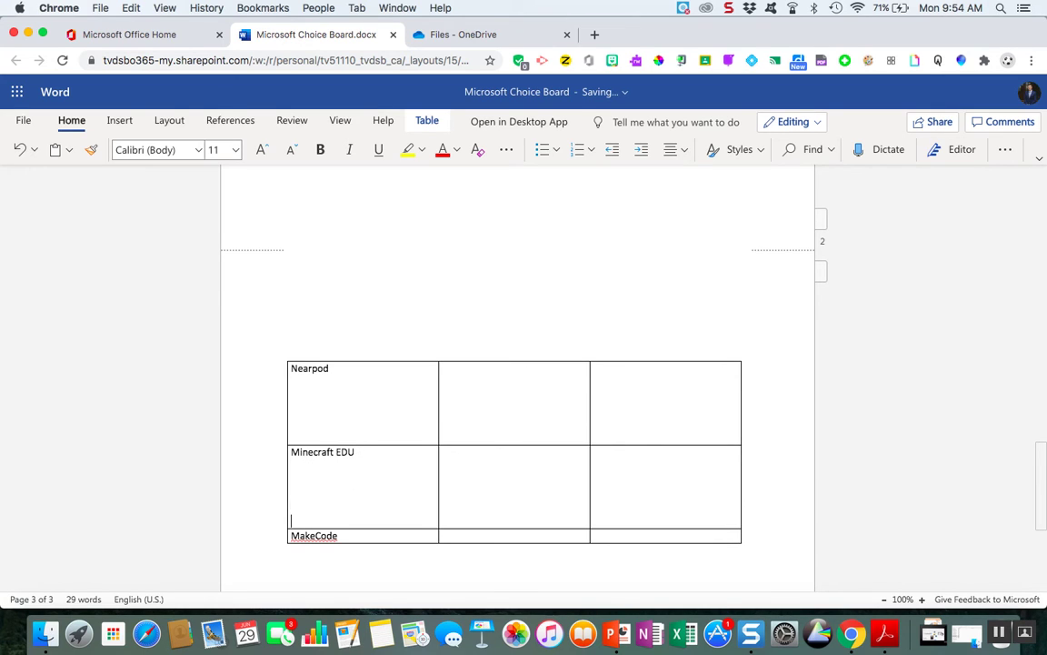
left_click(363, 535)
key("Return")
key("Return")
key("Return")
key("Return")
key("Return")
key("Return")
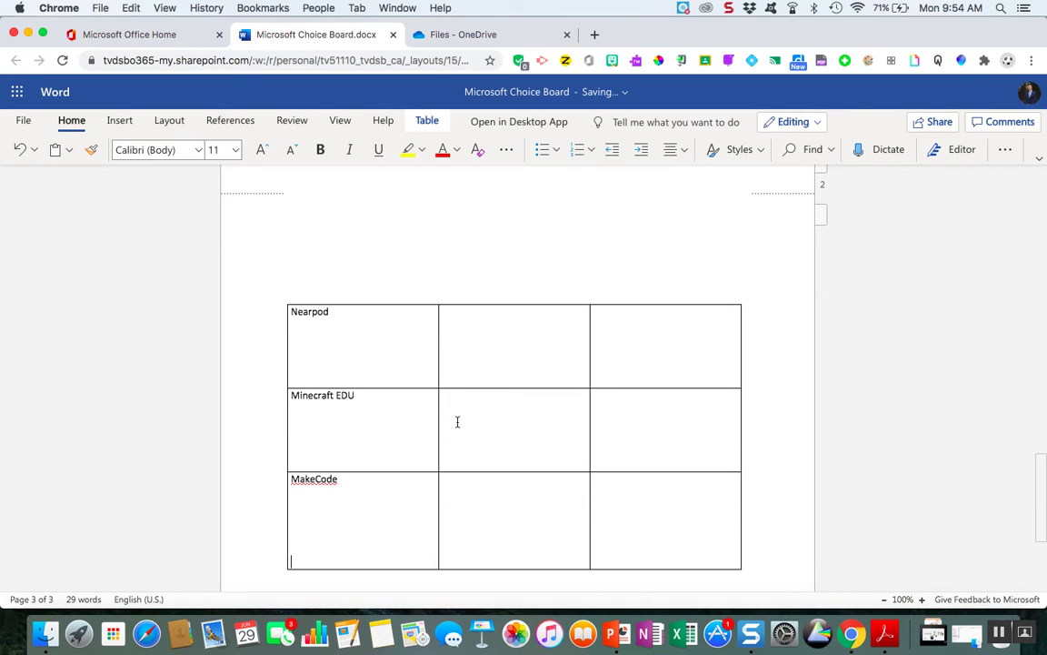
left_click(514, 395)
Step: Type a centred 'Submission Area' in the centre cell, followed by a new line
left_click(674, 154)
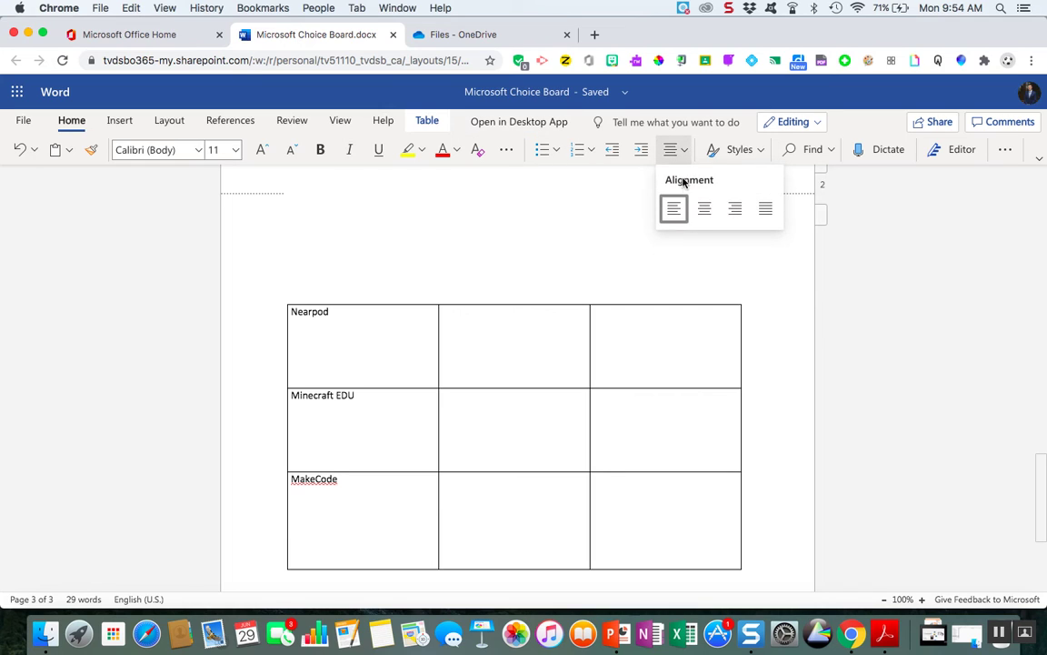
left_click(702, 210)
type("S")
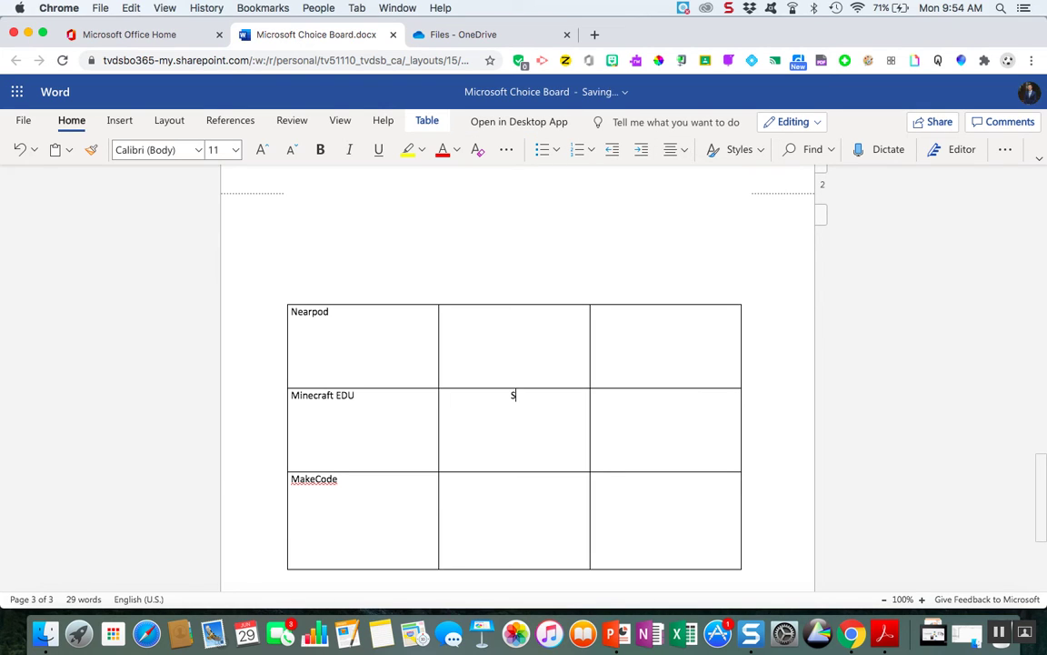
type("ubmission Area")
key("Return")
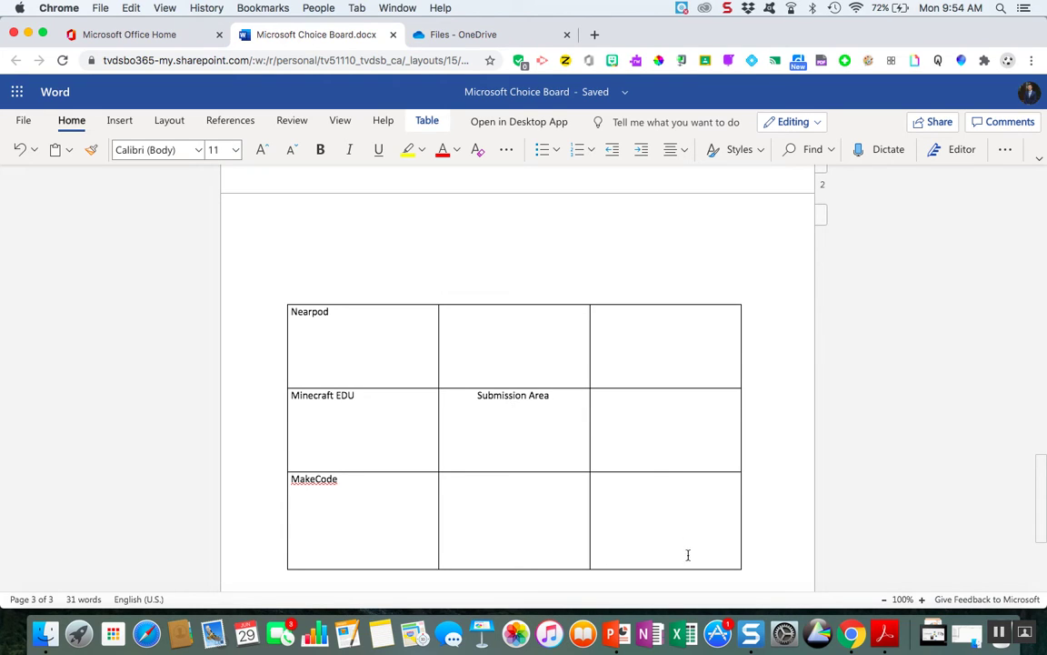
Step: Centre Nearpod in its cell and add an empty line below it
left_click_drag(687, 553, 469, 467)
left_click_drag(382, 509, 339, 332)
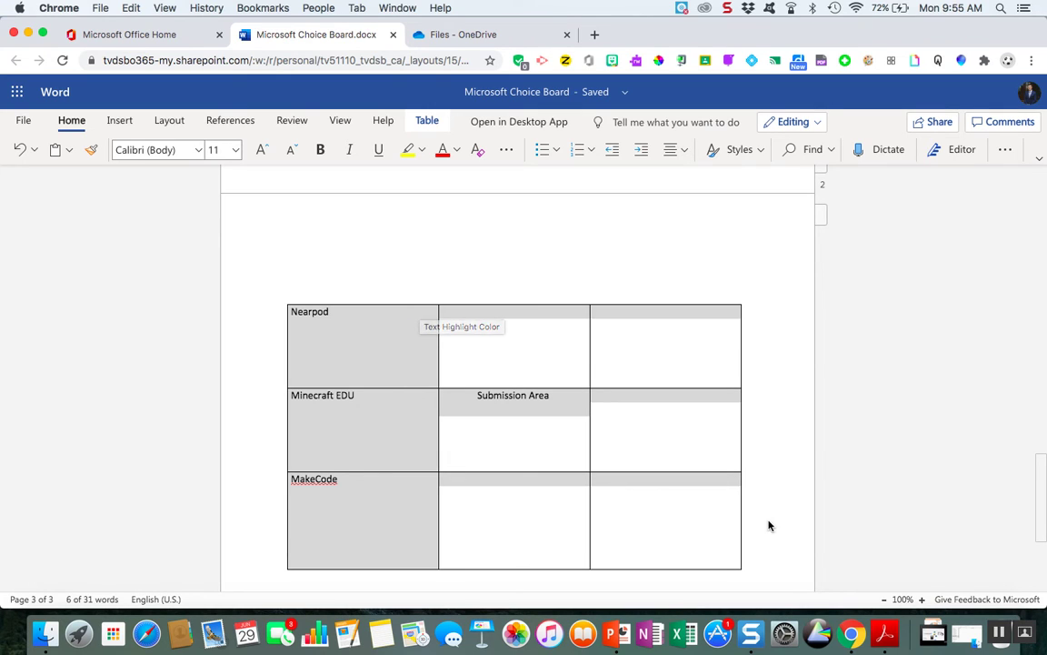
left_click(578, 422)
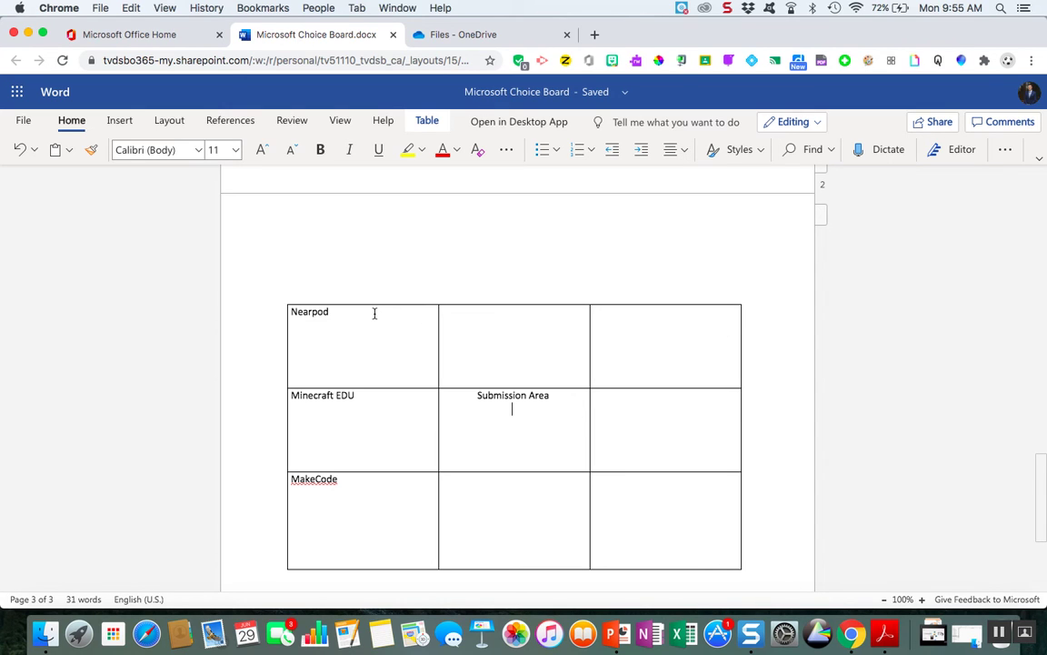
left_click_drag(371, 313, 289, 311)
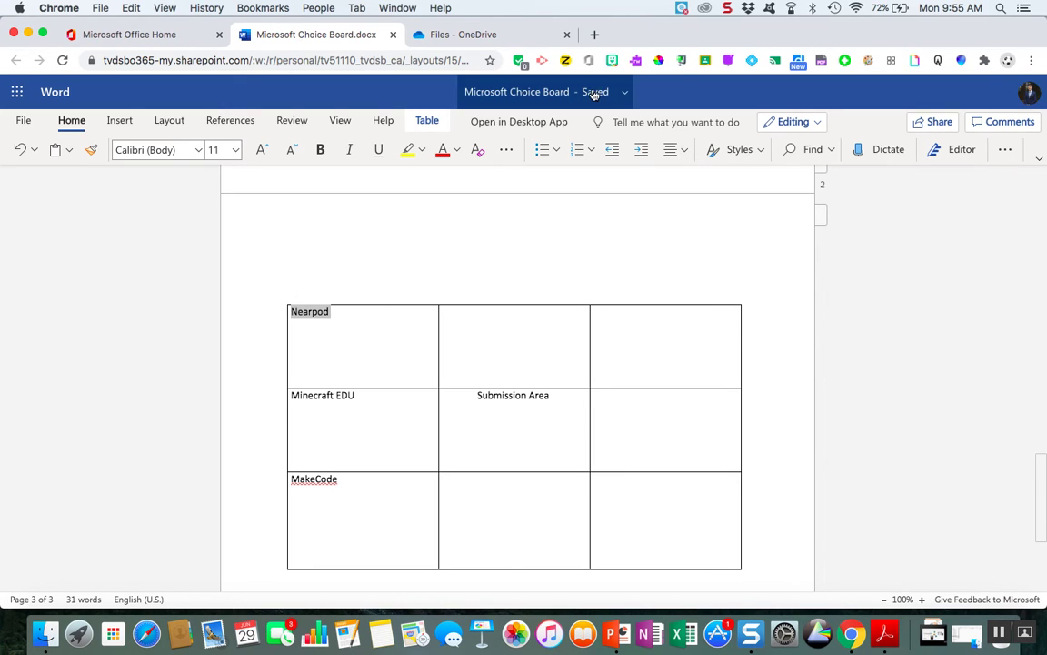
left_click(674, 149)
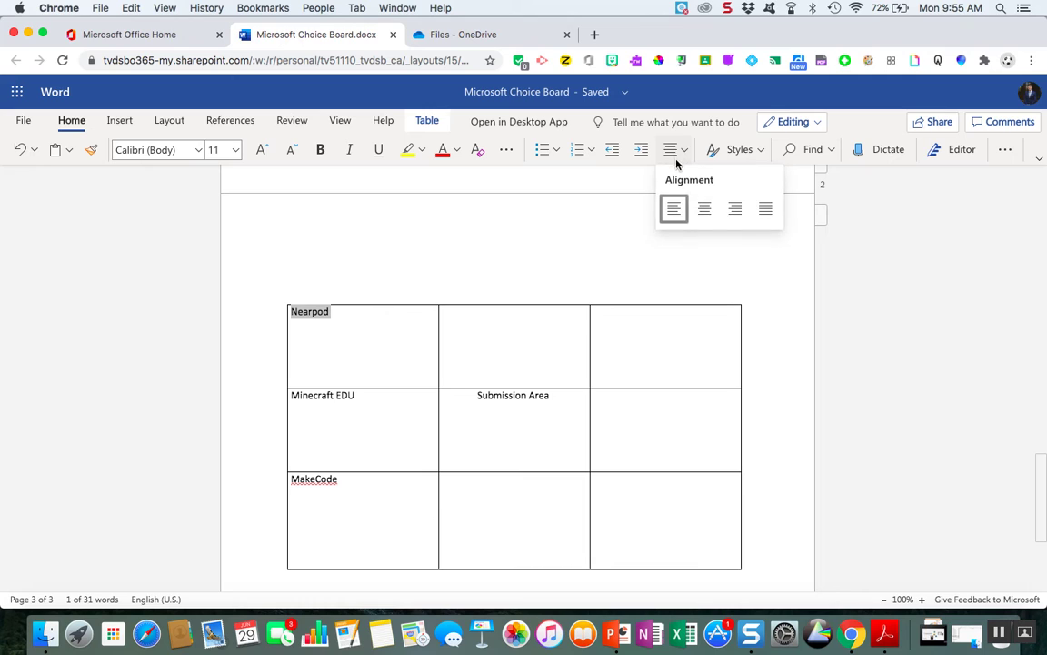
left_click(704, 209)
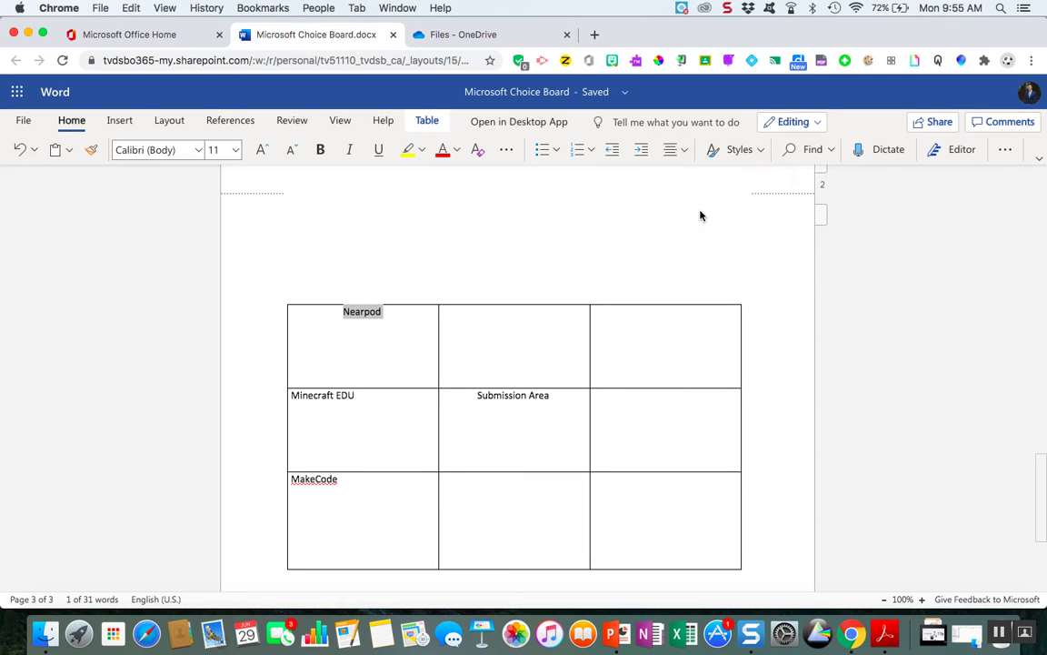
left_click(401, 312)
key("Return")
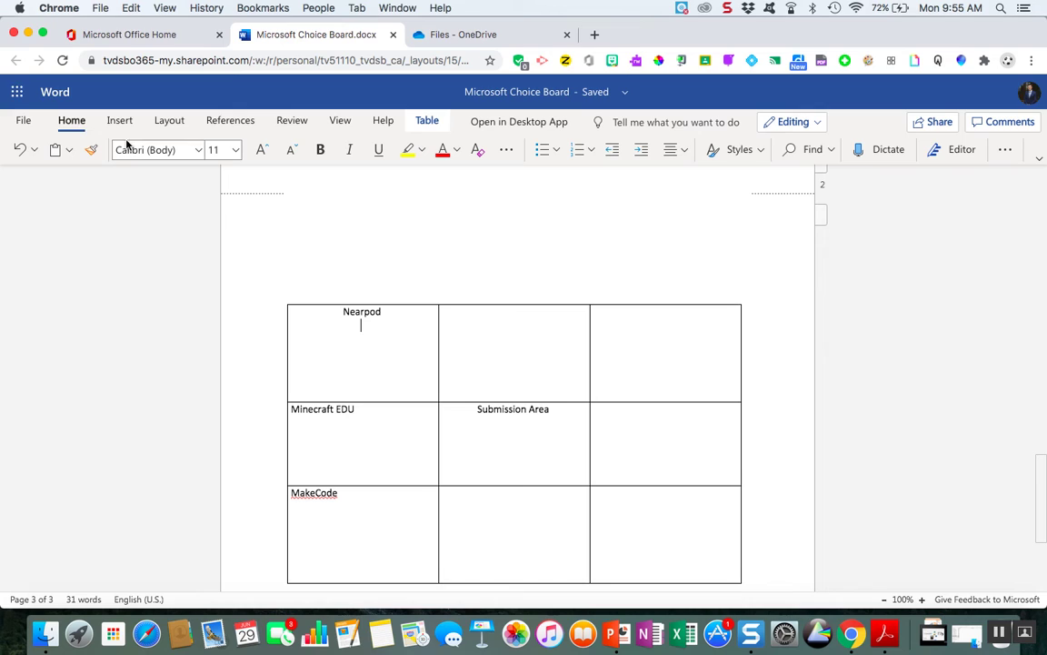
left_click(129, 124)
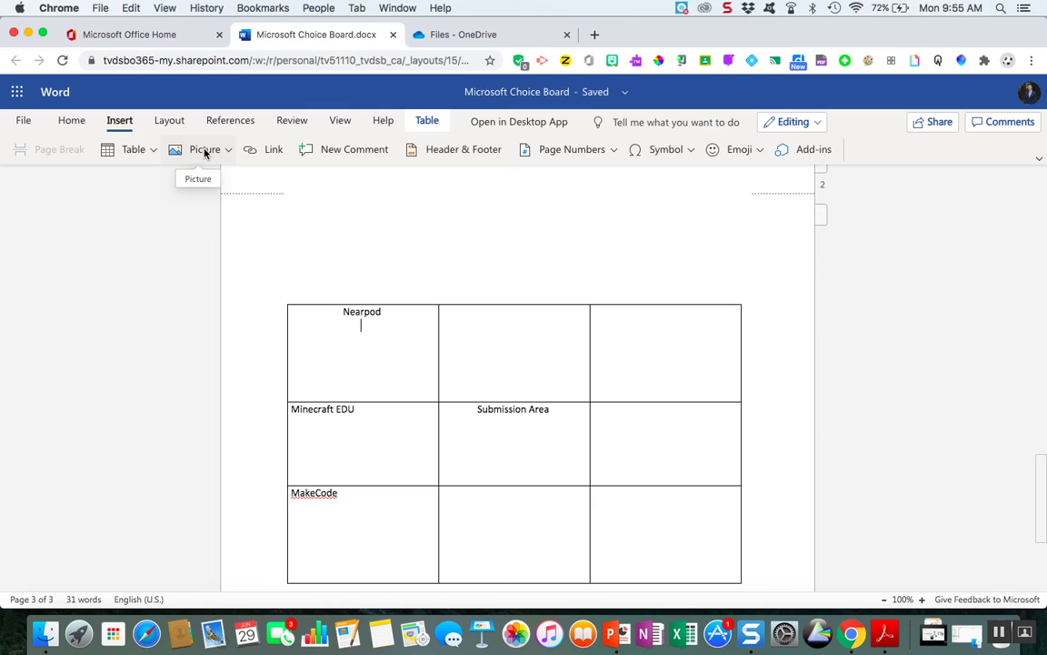
Step: Insert the round blue Nearpod logo from an online picture search for 'nearpod'
left_click(233, 153)
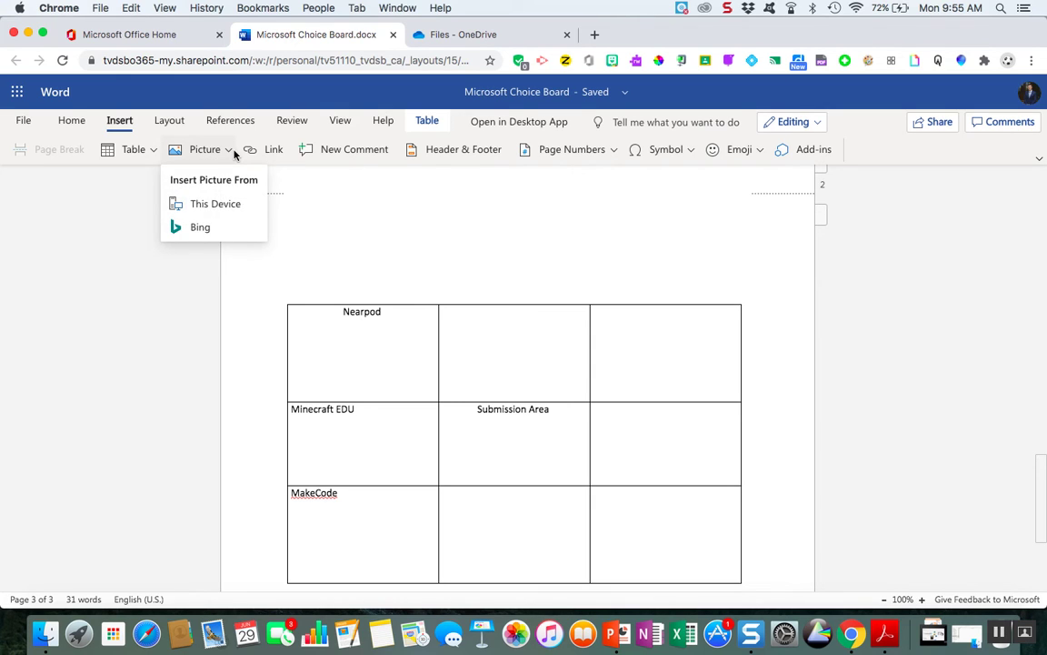
left_click(200, 228)
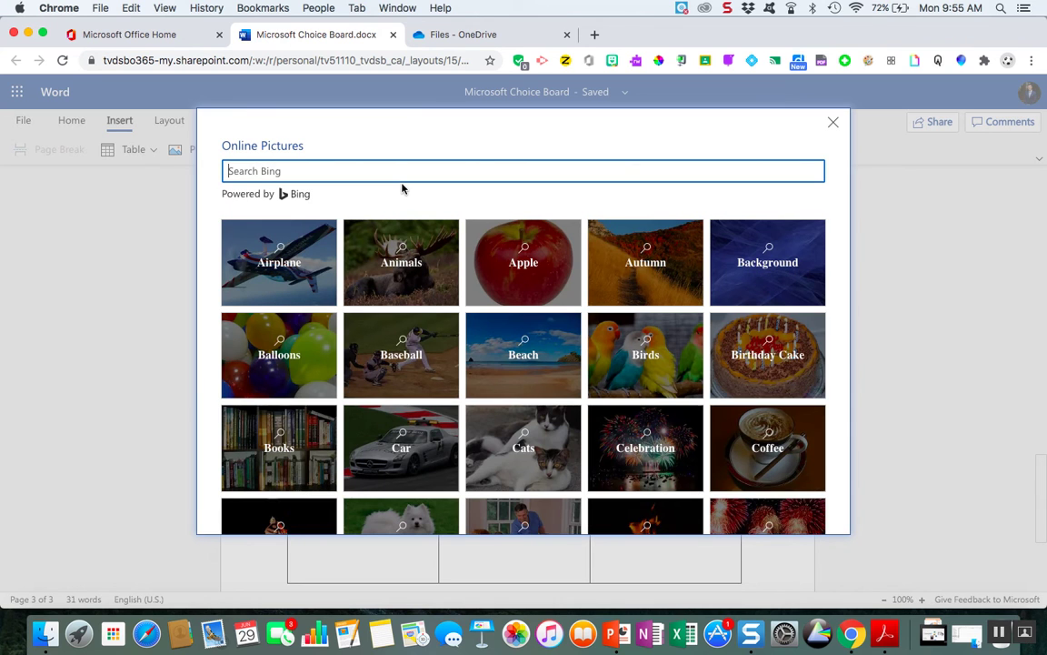
type("nearpod")
key("Return")
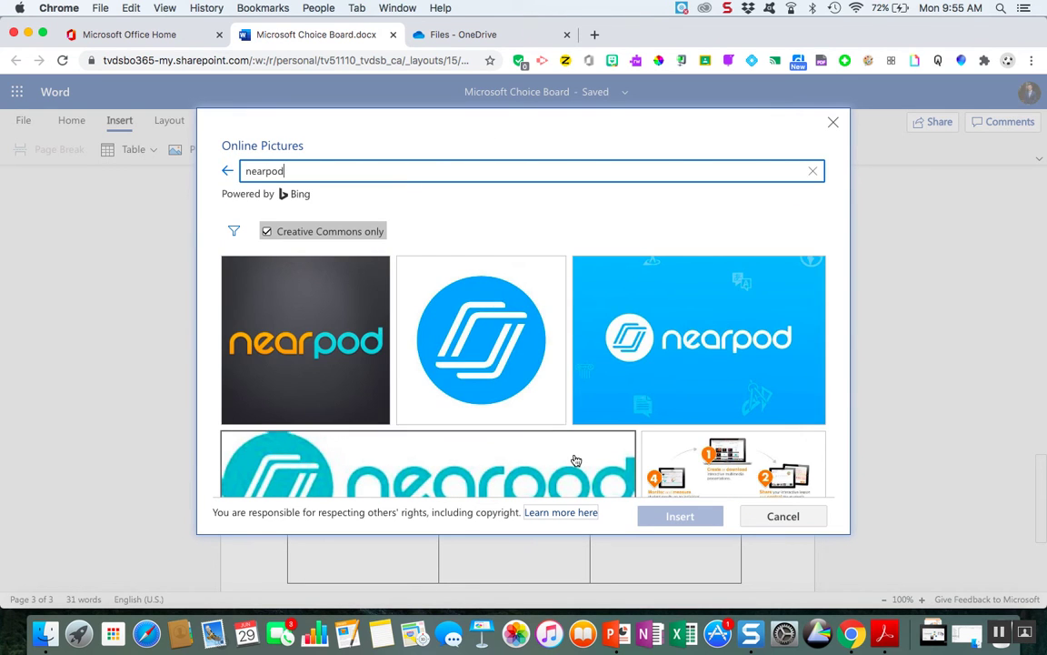
left_click(499, 361)
left_click(688, 527)
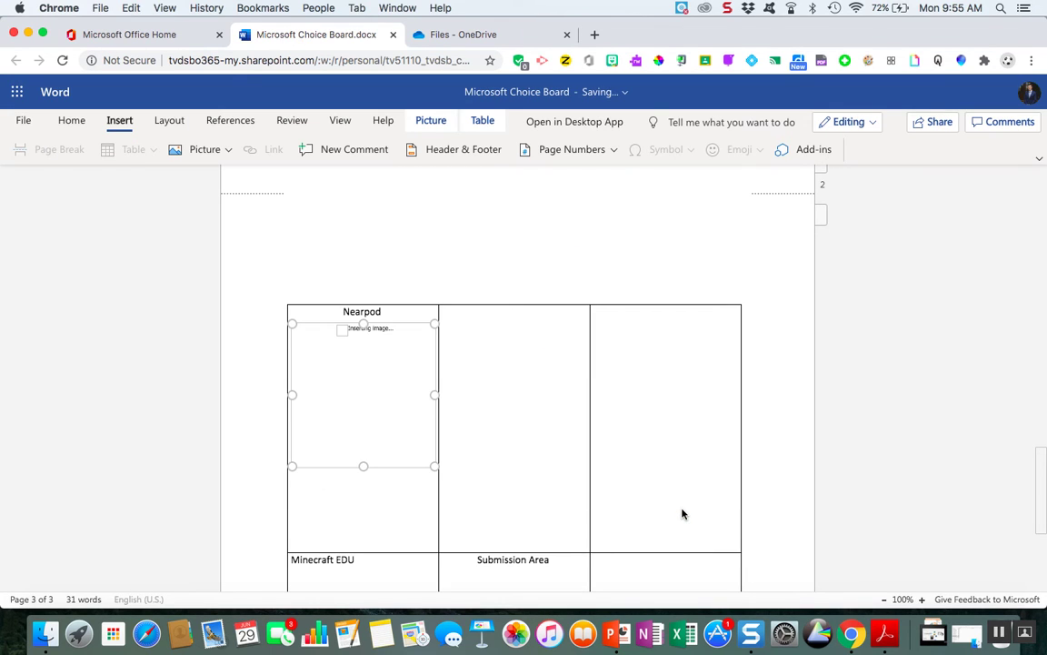
Step: Shrink the Nearpod logo to a small icon and type Tutorial beneath it
left_click_drag(436, 323, 332, 403)
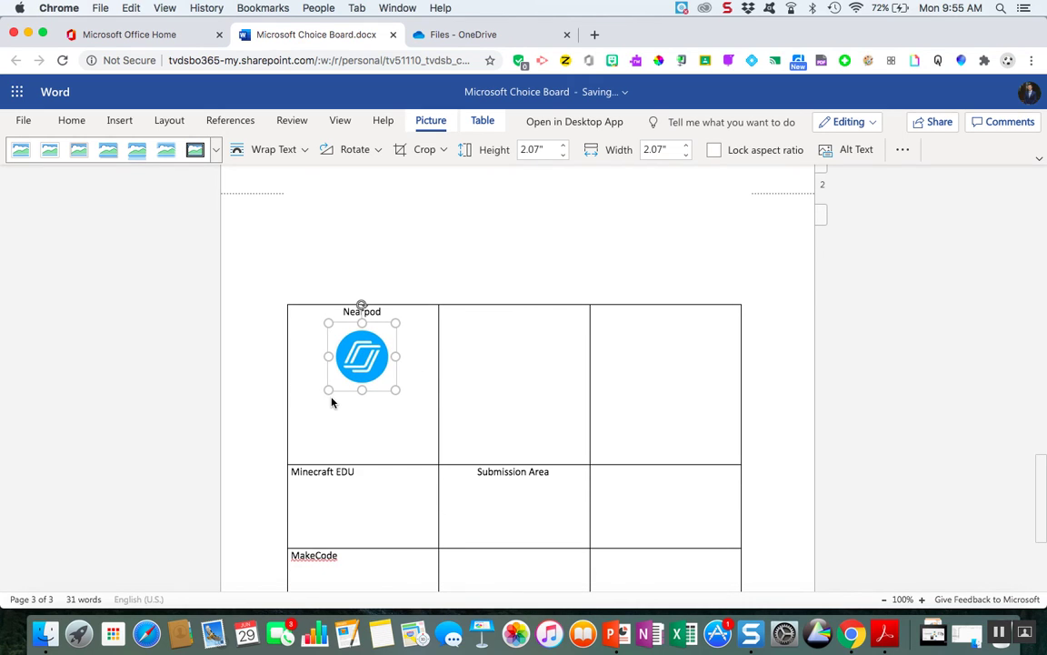
left_click(421, 390)
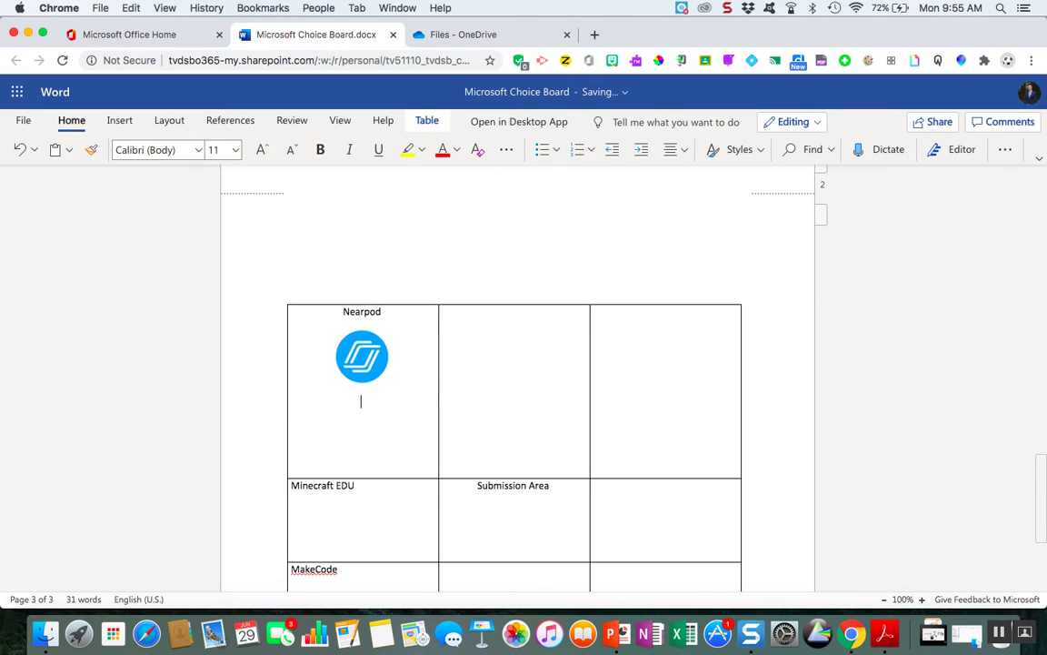
type("Tutorial")
left_click_drag(390, 405, 339, 400)
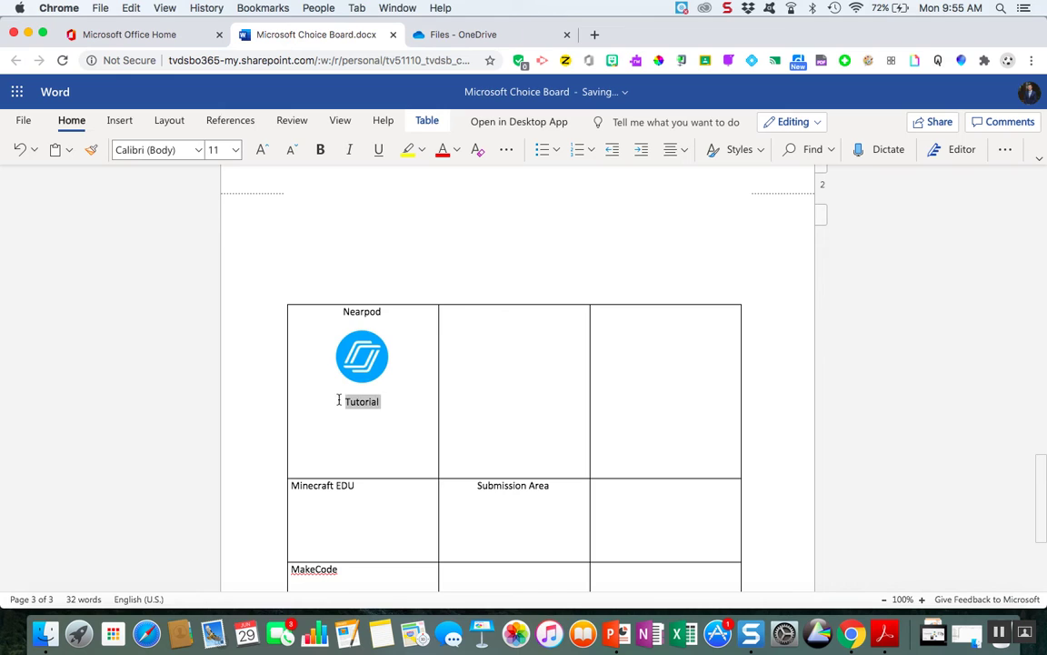
left_click(393, 438)
Step: Type One Drive on a new line under Submission Area
scroll(391, 436, "down", 3)
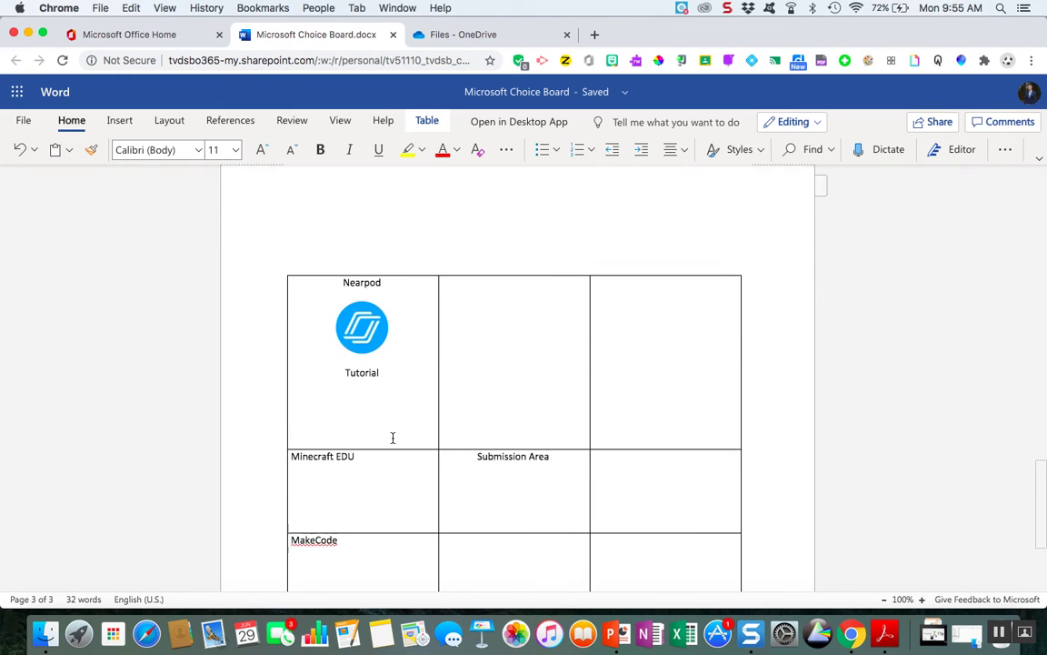
left_click(570, 376)
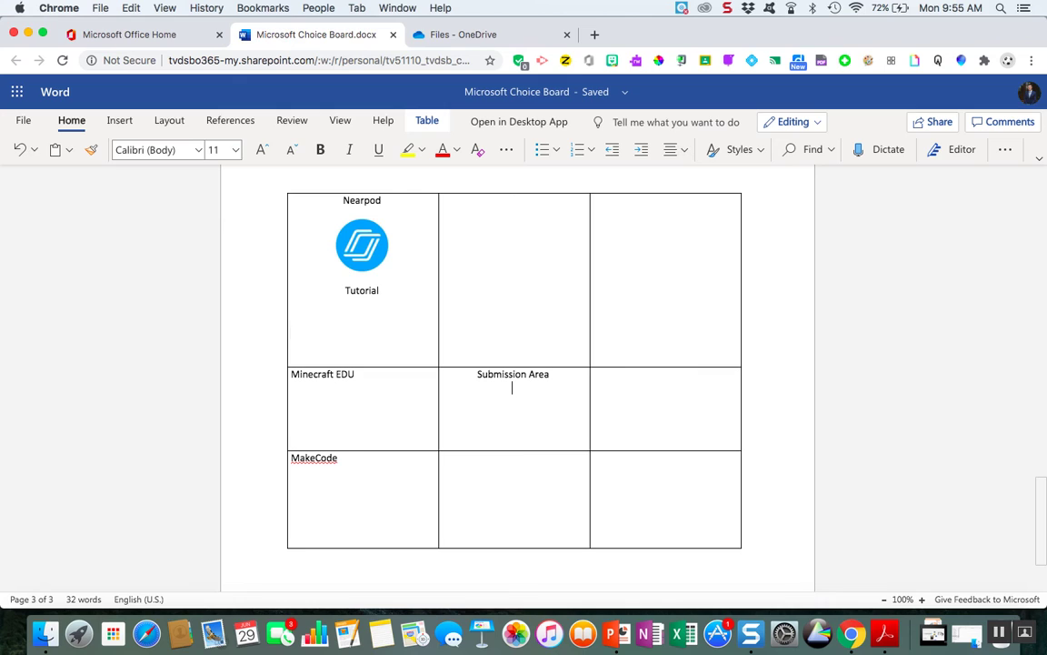
key("Return")
type("One Drive")
Step: Create a new folder named TEST FOLDER in OneDrive
left_click(454, 35)
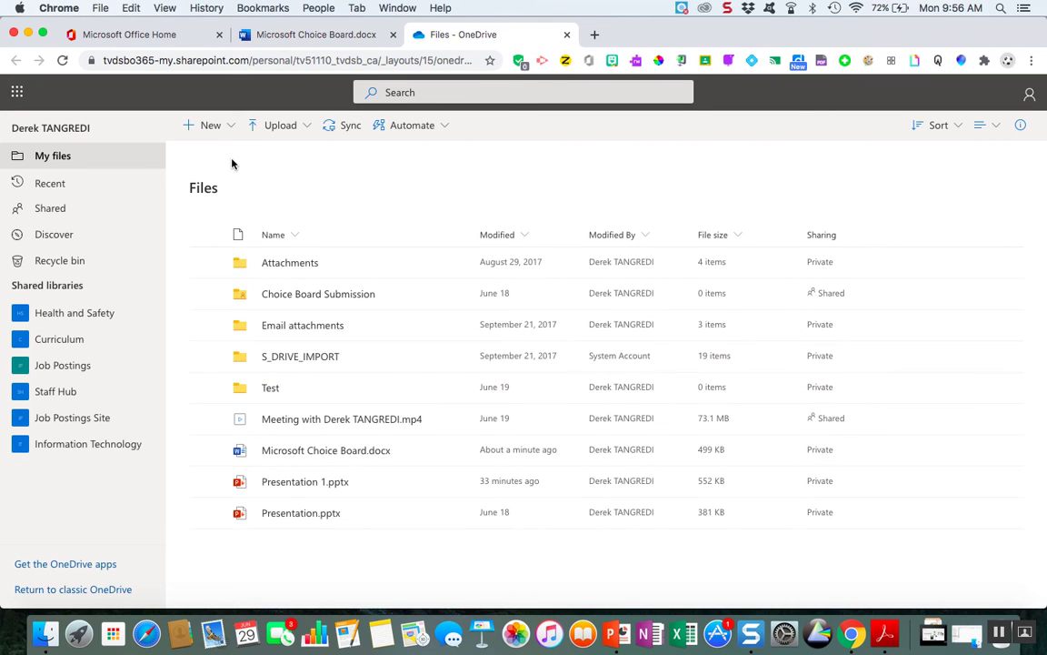
left_click(202, 126)
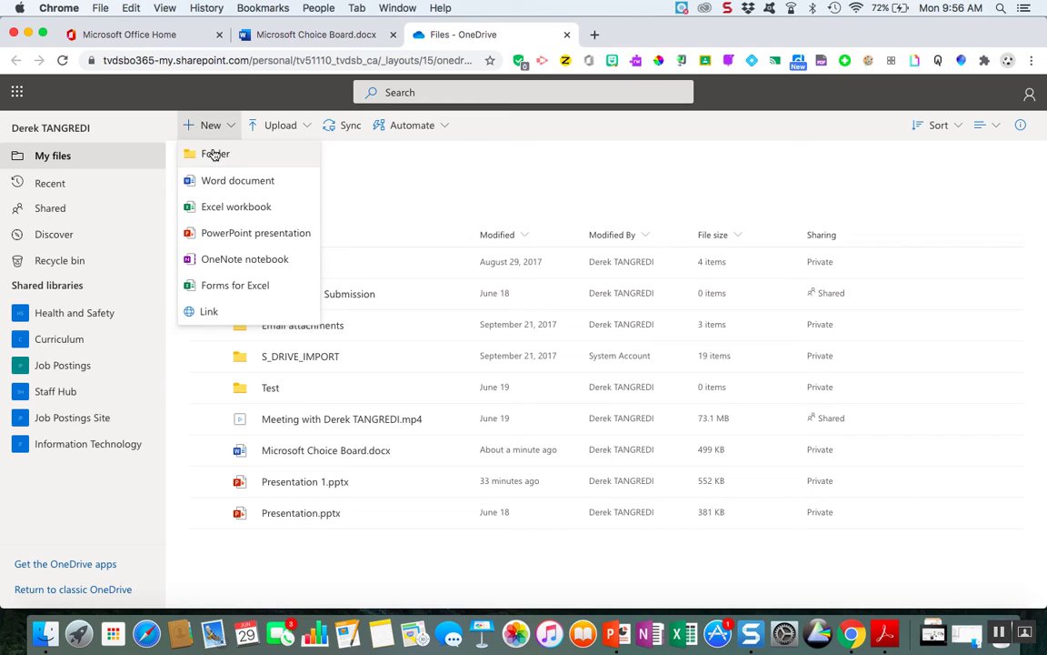
left_click(215, 152)
type("T")
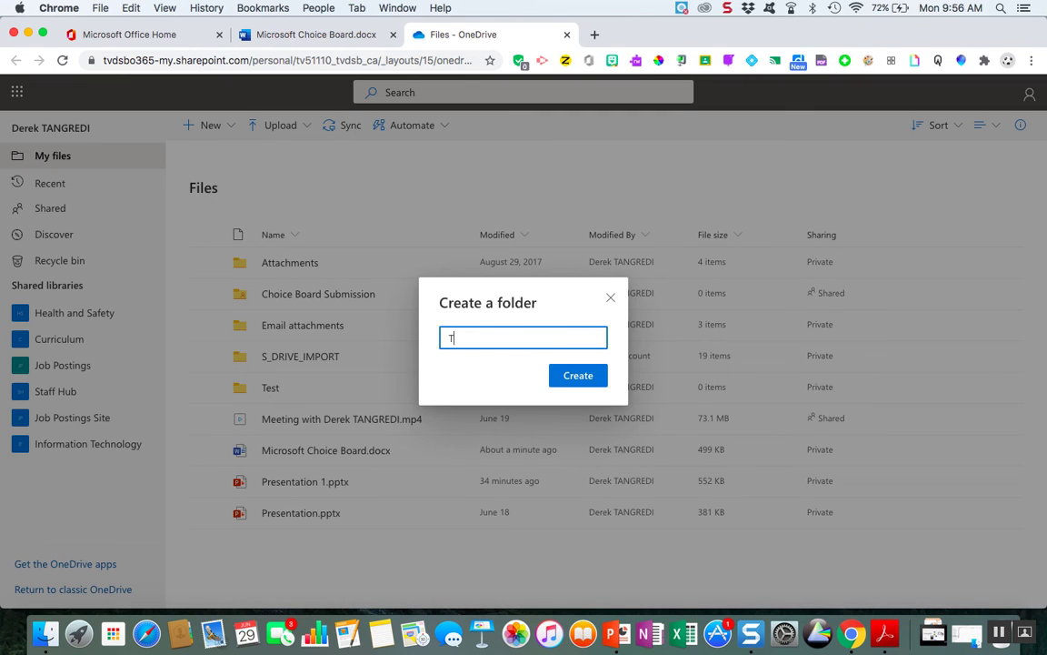
type("EST FOLDER")
left_click(591, 382)
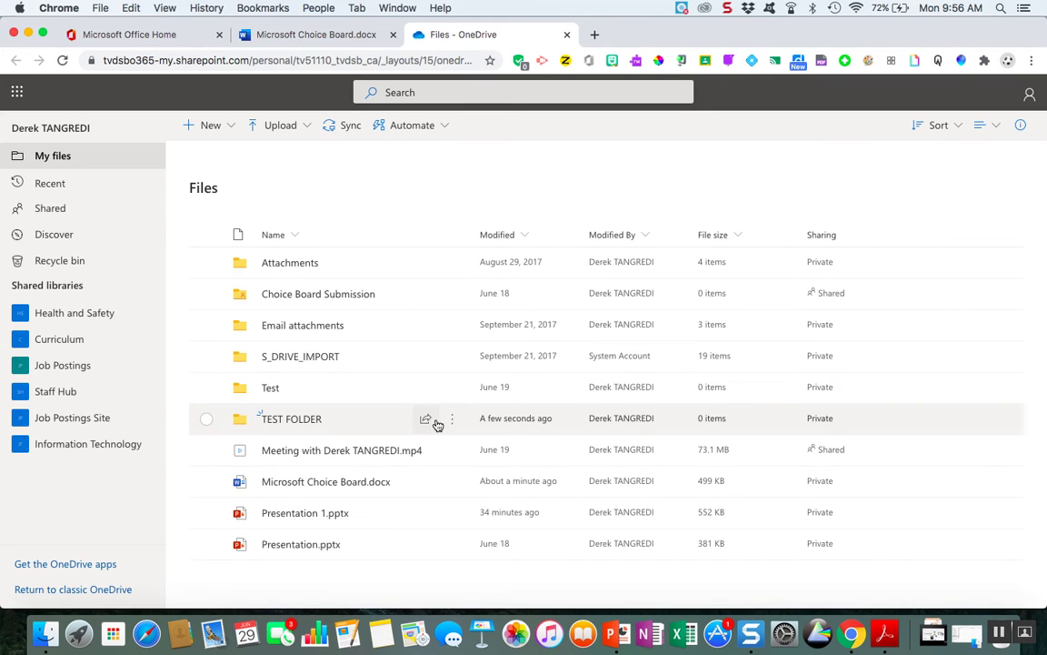
Step: Copy a TEST FOLDER sharing link limited to people with existing access, then return to the choice board
left_click(435, 424)
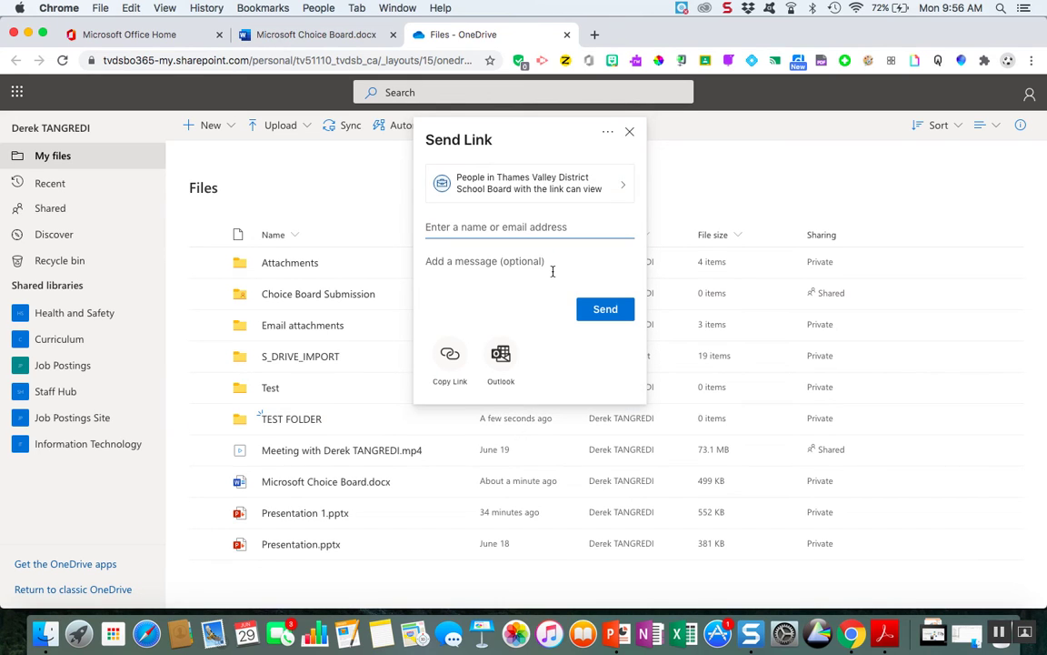
left_click(557, 185)
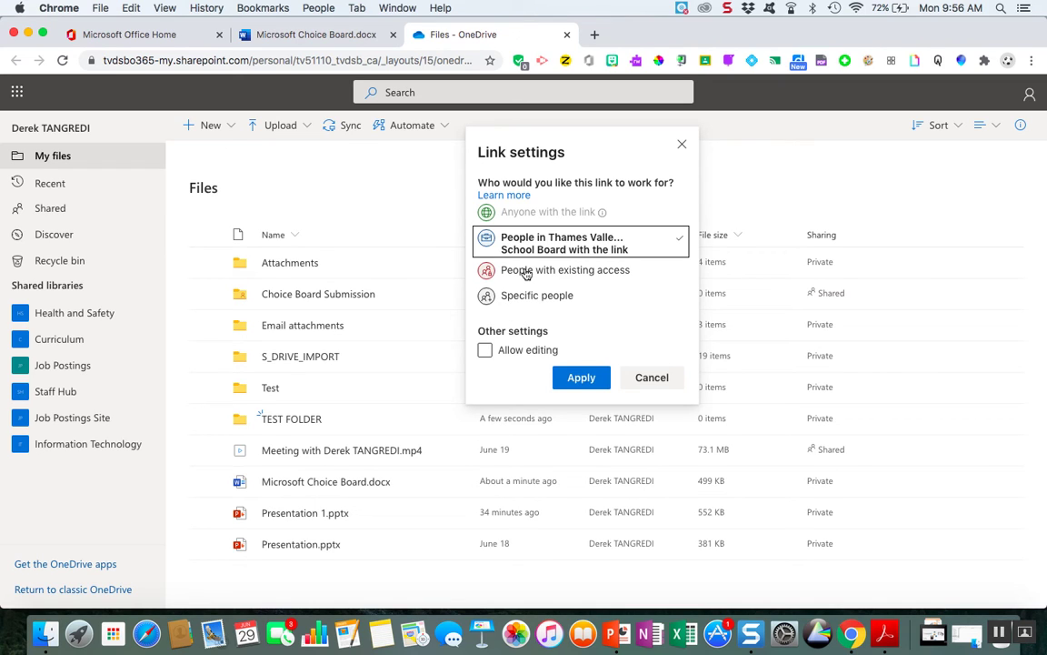
left_click(484, 349)
left_click(582, 270)
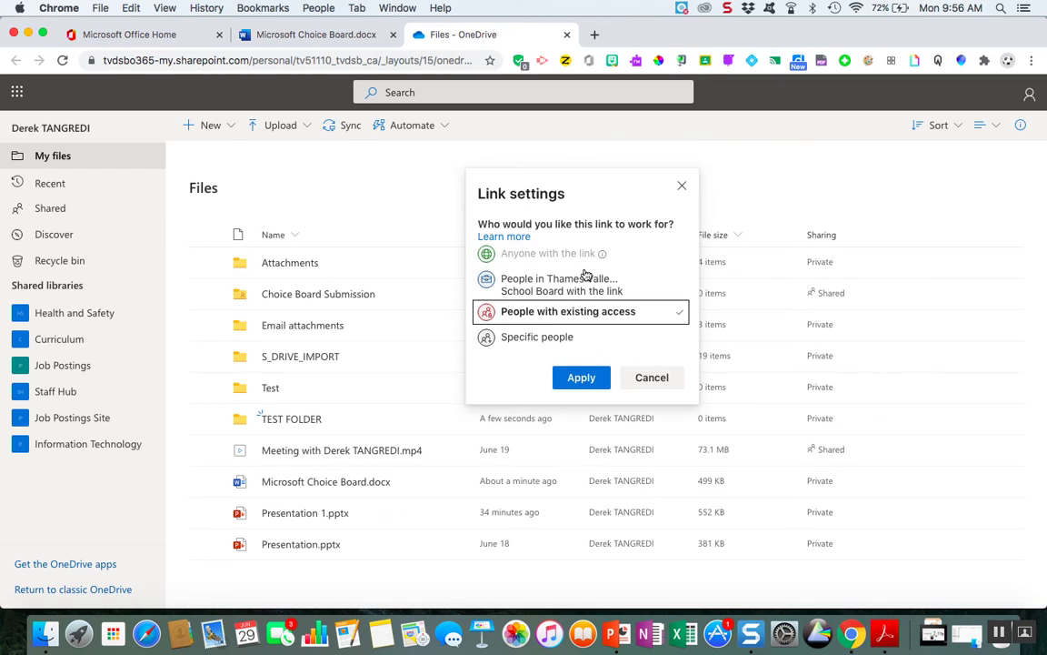
left_click(581, 377)
left_click(506, 362)
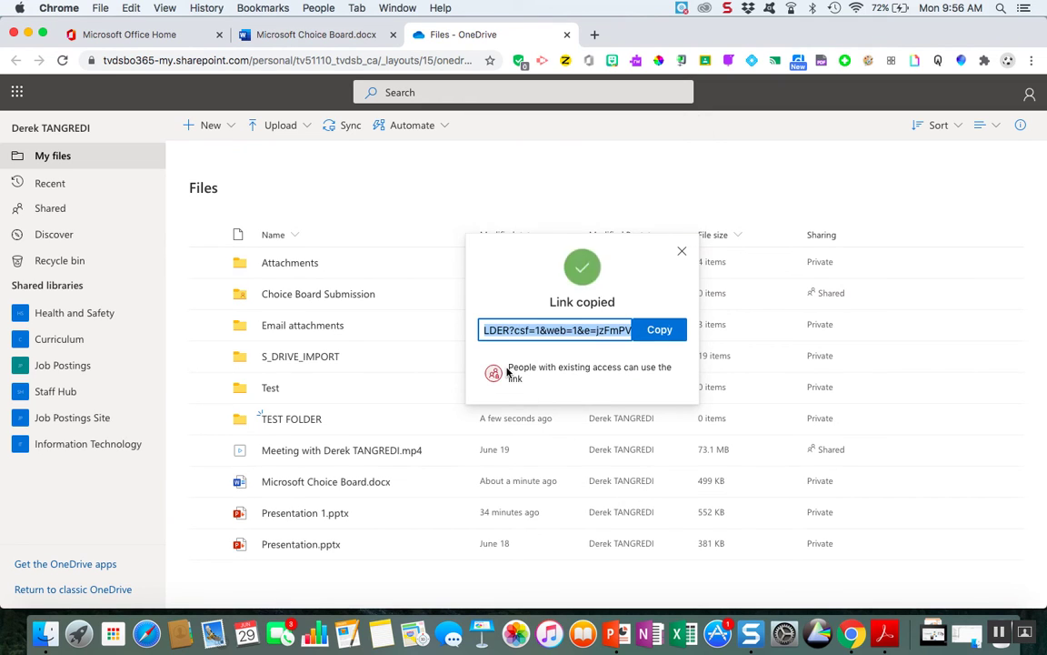
left_click(668, 337)
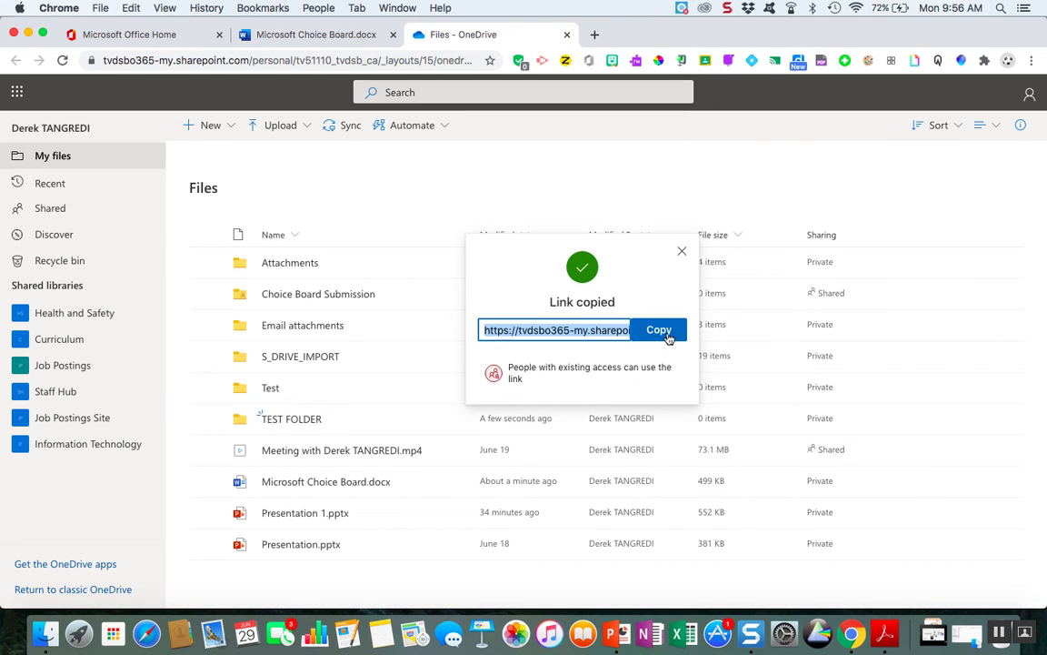
left_click(333, 34)
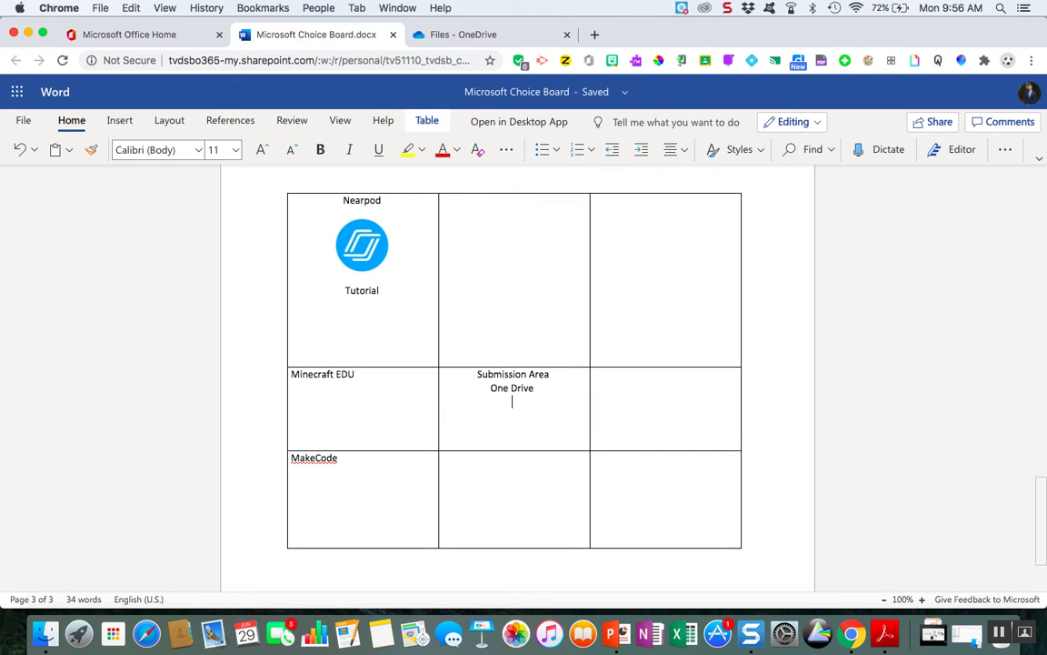
Step: Paste the TEST FOLDER URL under One Drive and make it a 'Submit Here (Click on me)' hyperlink
key("super+v")
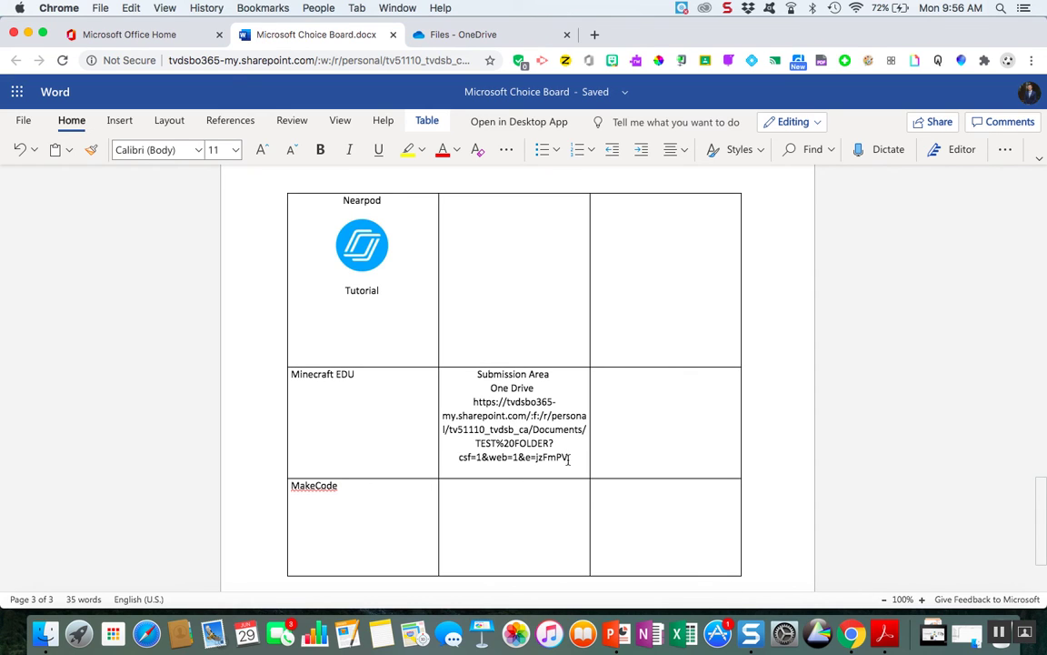
left_click_drag(570, 457, 473, 403)
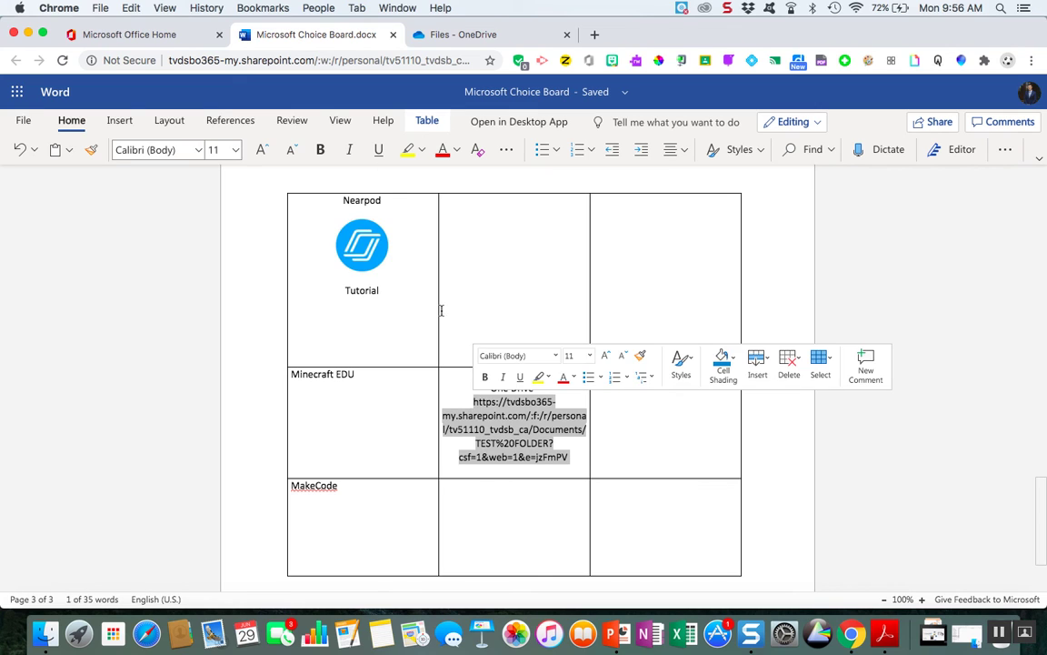
left_click(120, 120)
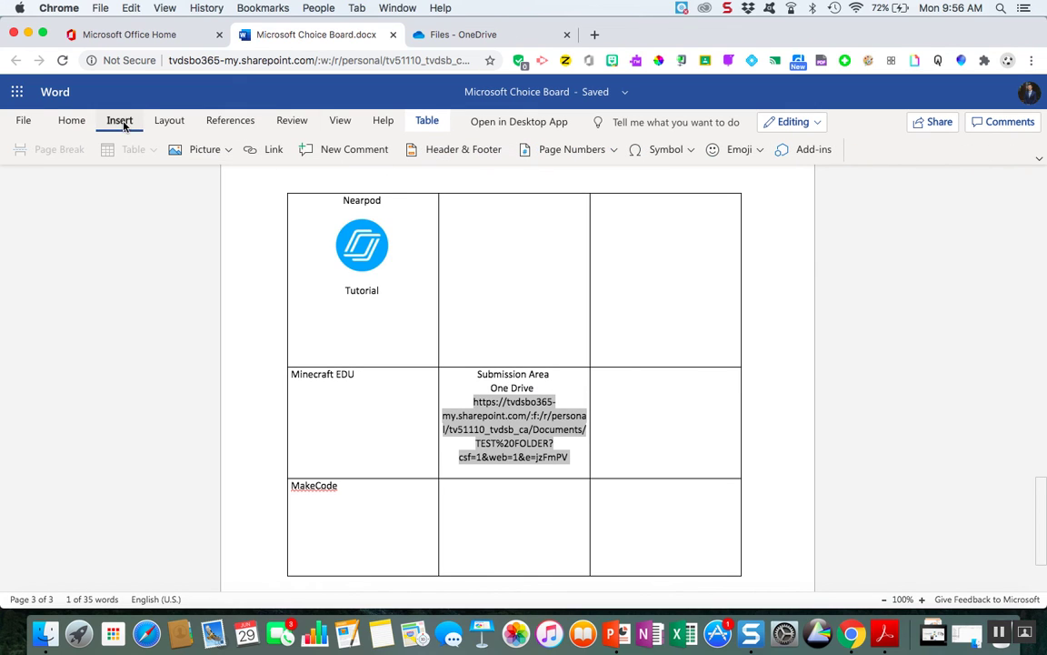
left_click(274, 150)
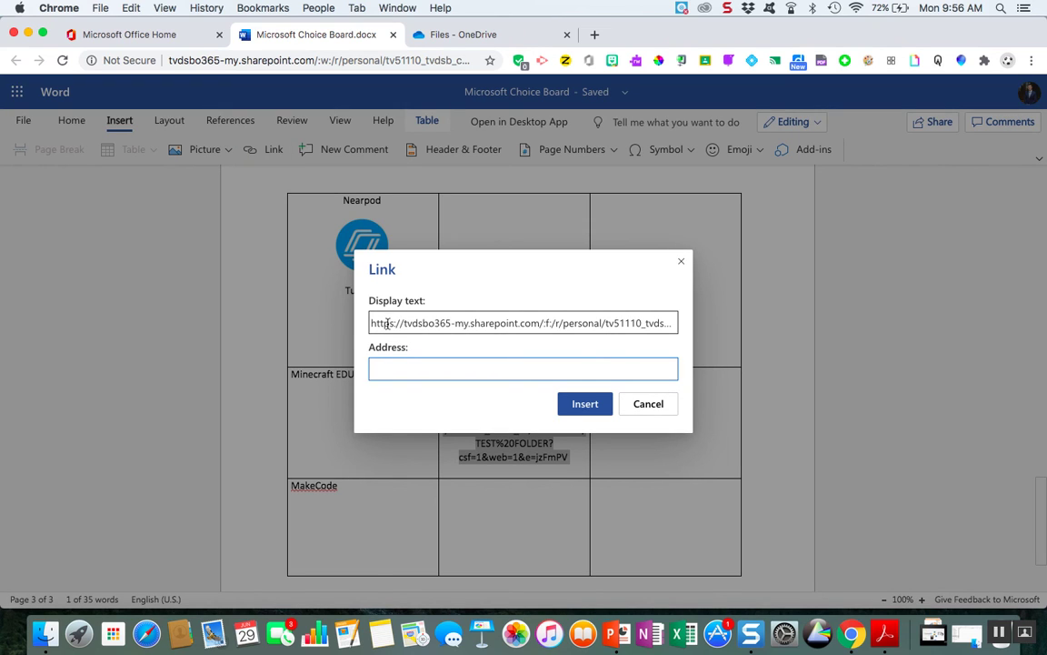
key("super+v")
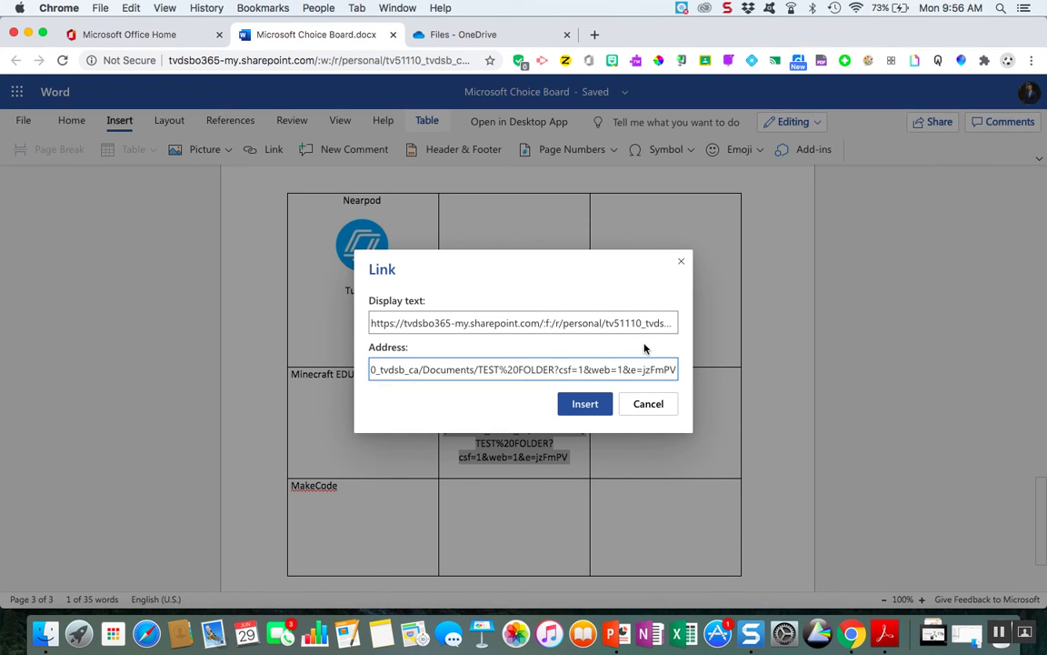
triple_click(618, 324)
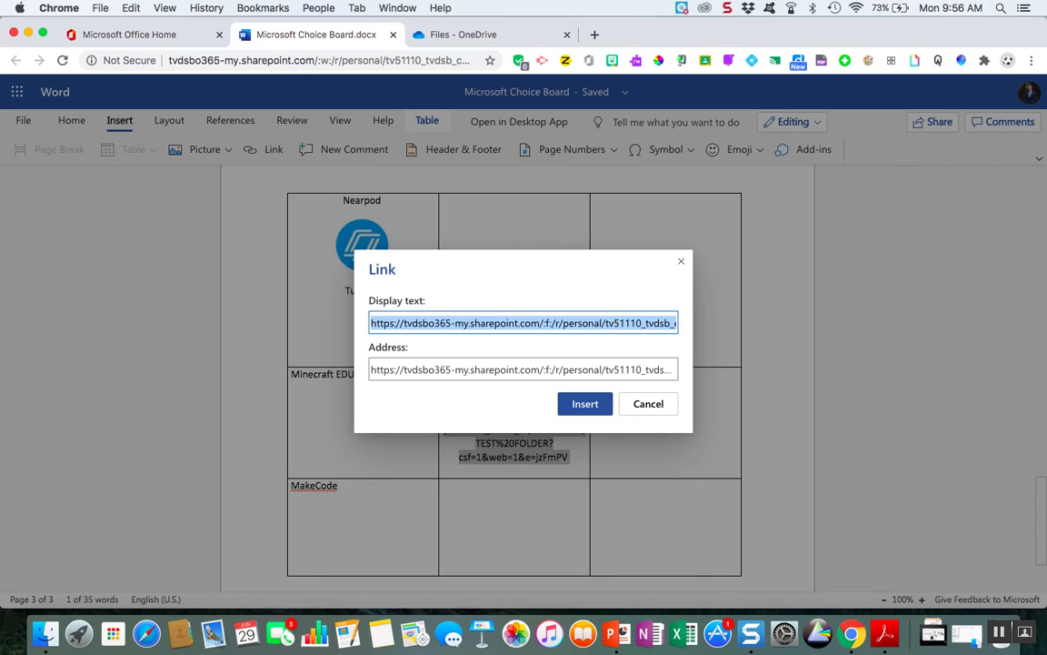
key("BackSpace")
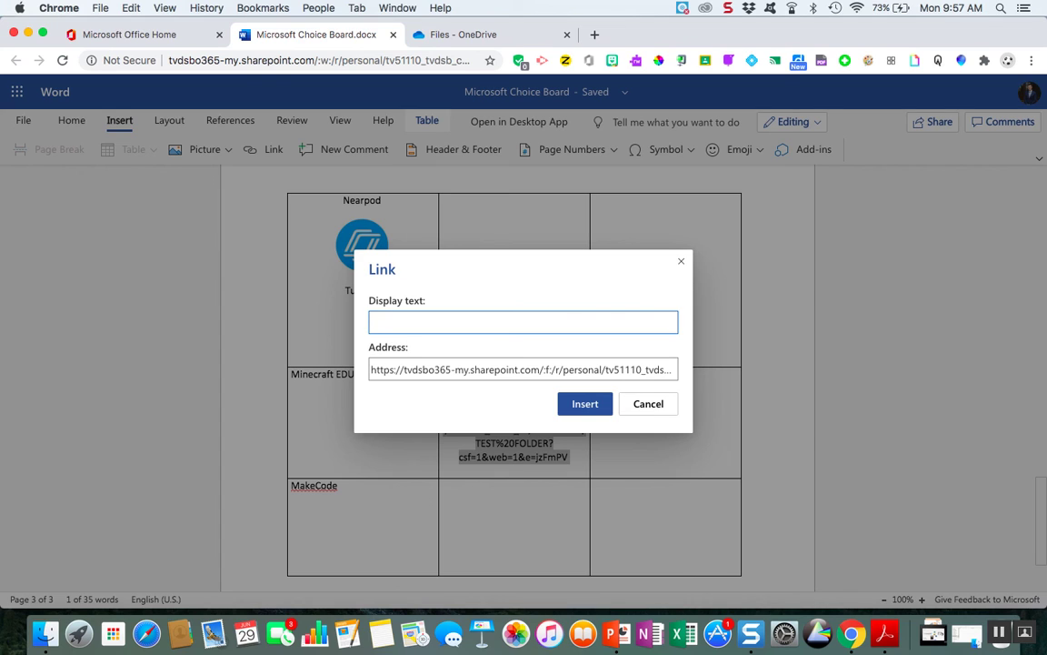
type("Submit Here (Click on me")
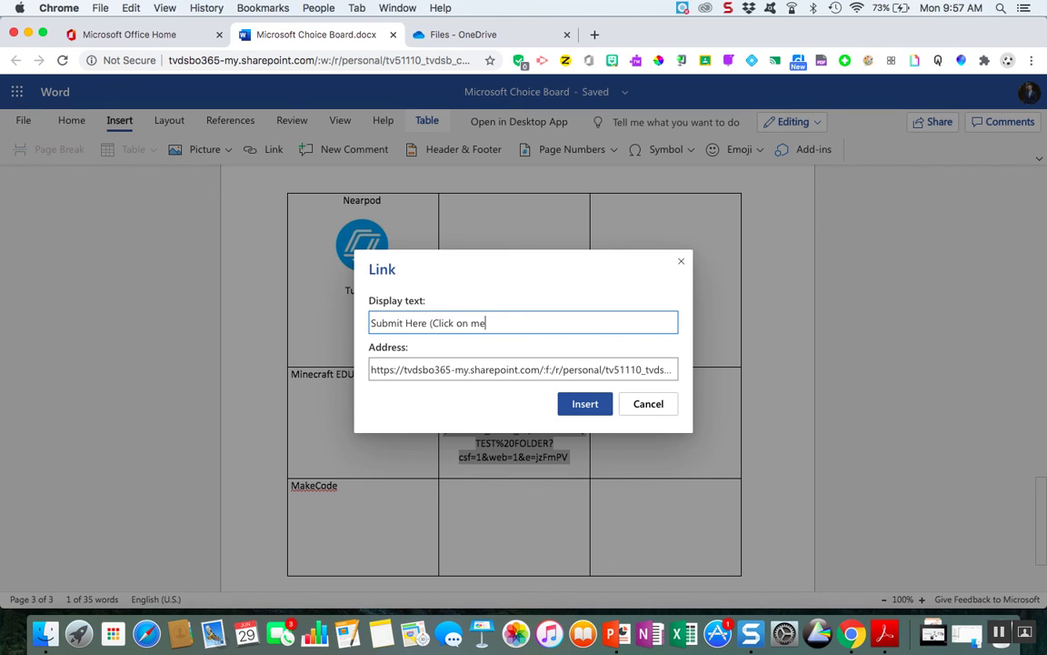
type(")")
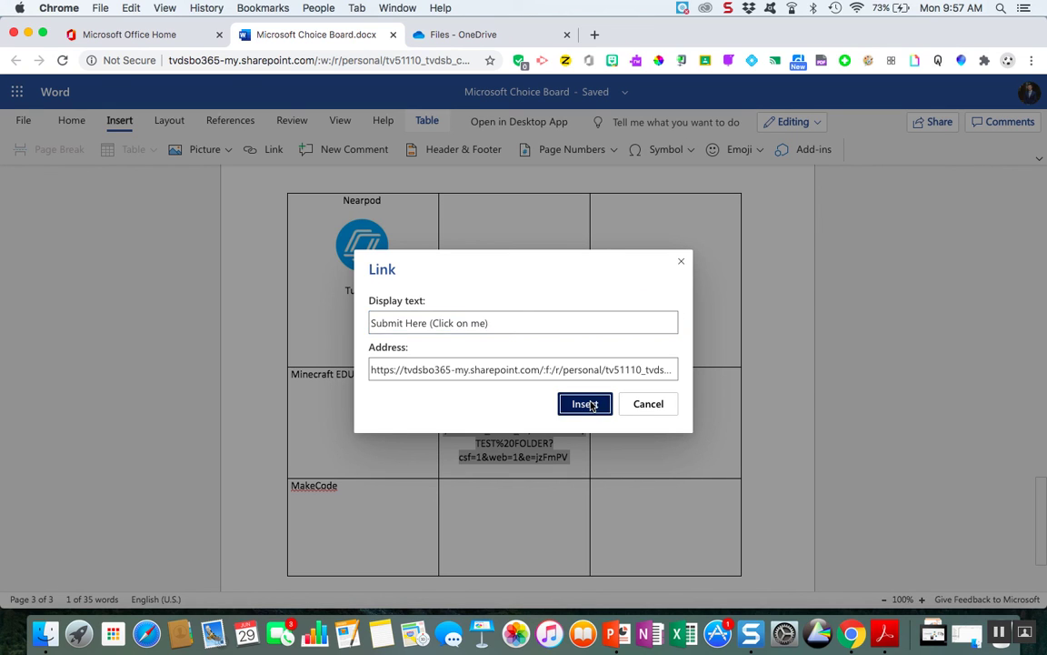
left_click(584, 404)
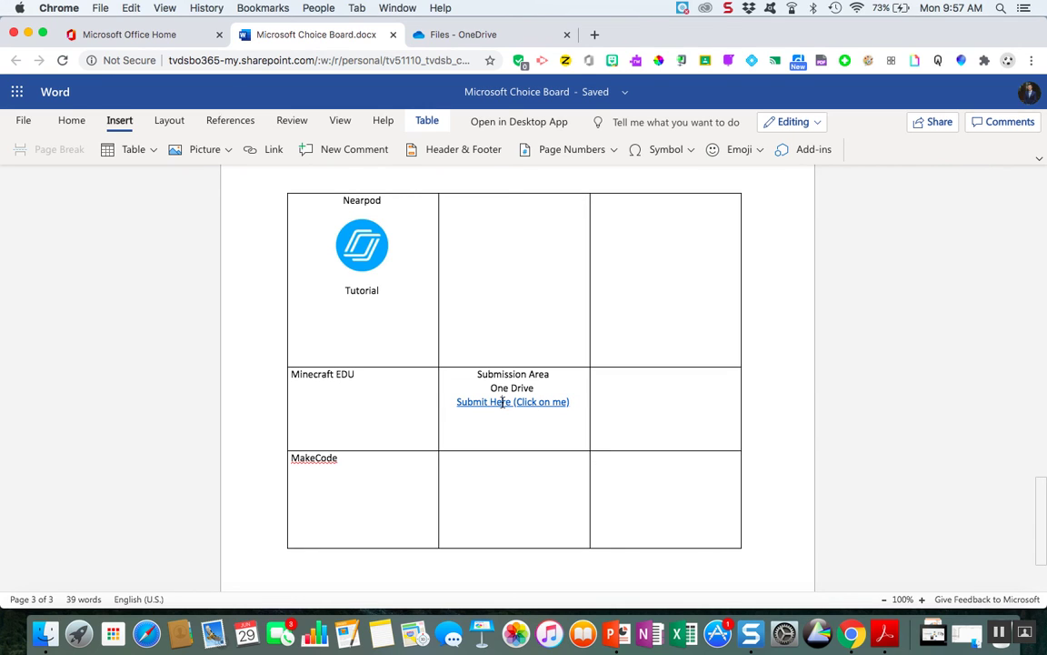
left_click(502, 402)
scroll(603, 439, "up", 10)
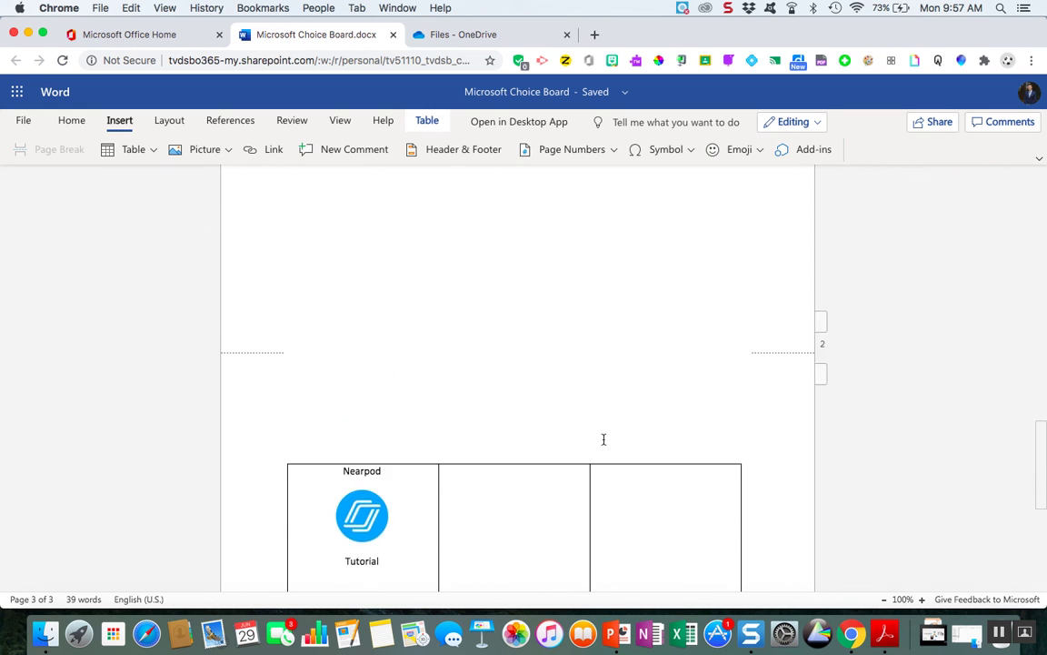
scroll(602, 439, "down", 9)
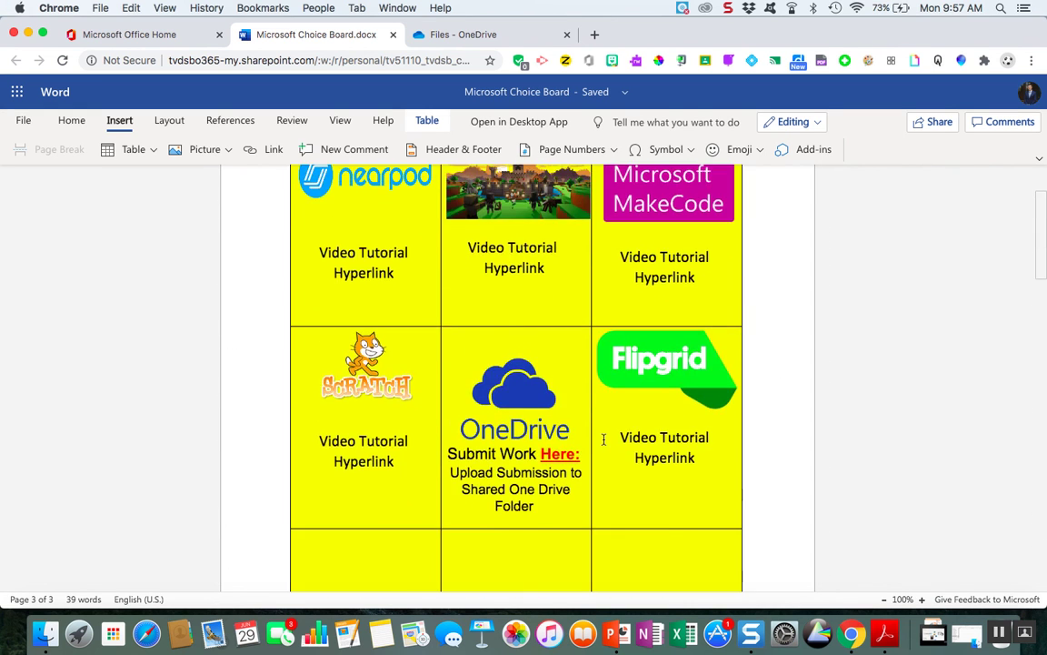
scroll(602, 439, "up", 3)
scroll(603, 439, "down", 6)
scroll(602, 439, "up", 4)
scroll(602, 439, "down", 10)
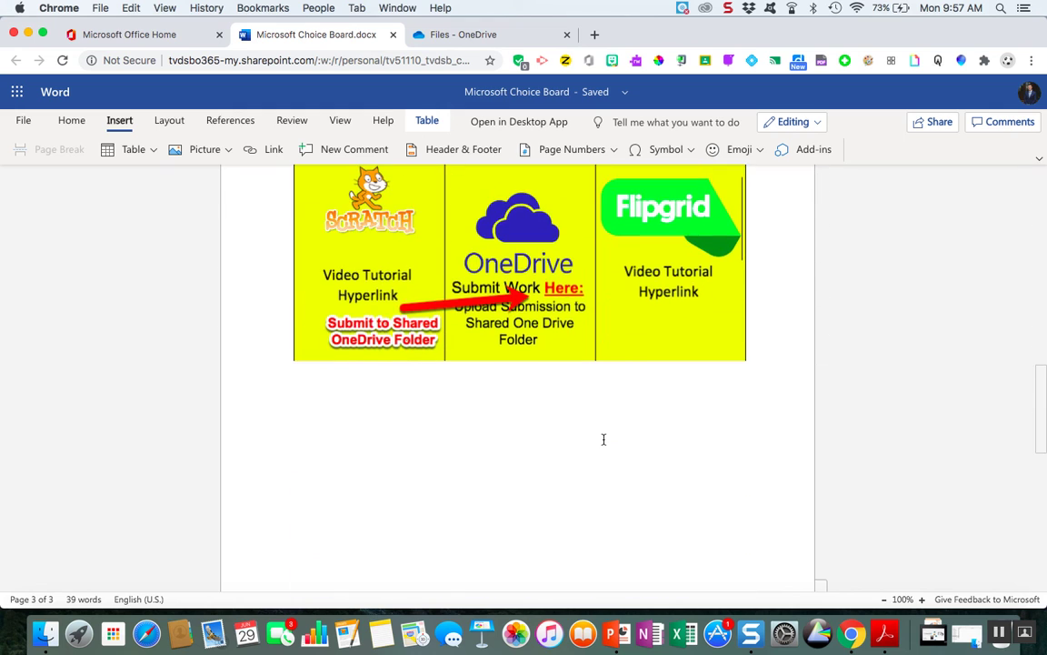
scroll(603, 440, "down", 3)
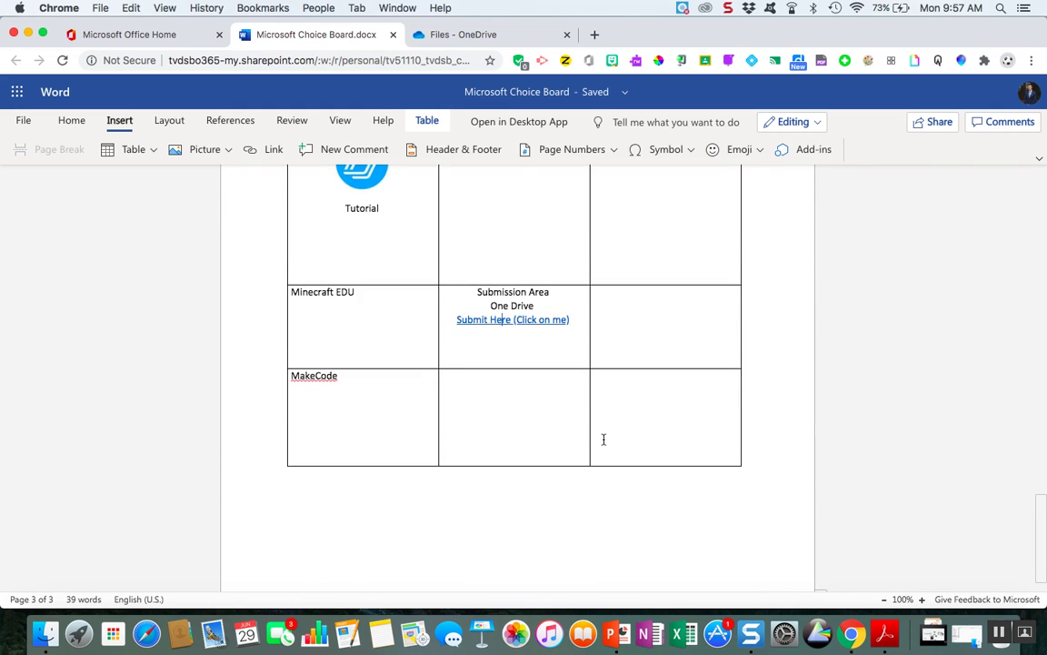
scroll(603, 440, "up", 2)
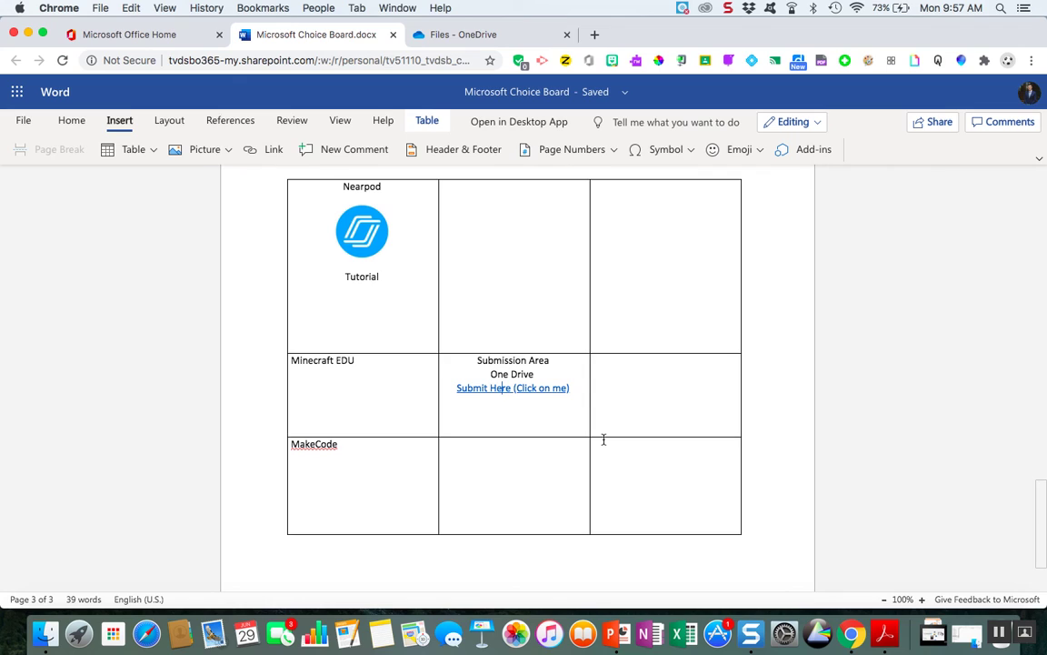